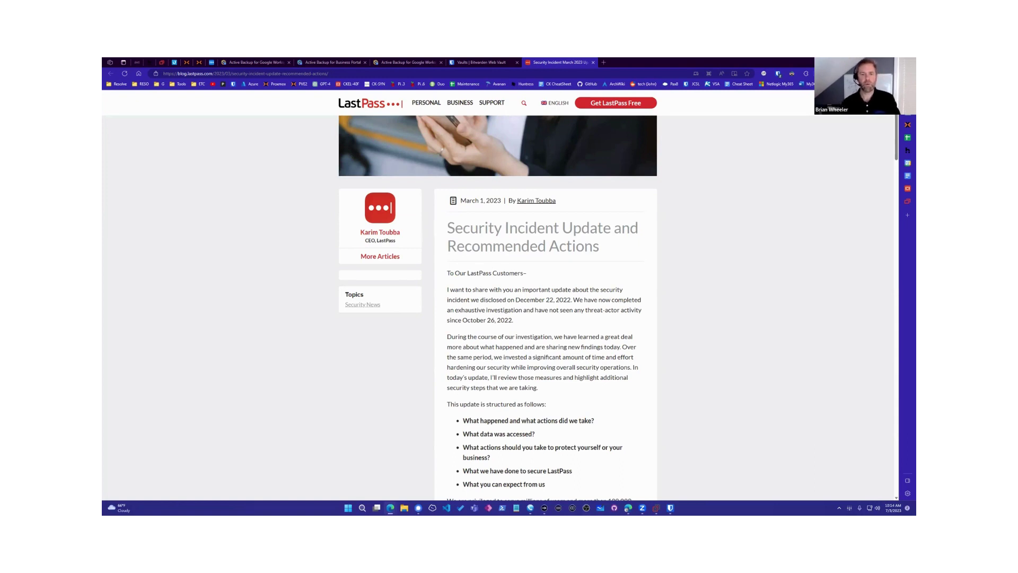
Step: Scroll the LastPass incident update down to the 'What data was accessed?' summaries for Incident 2
scroll(247, 385, down, 1)
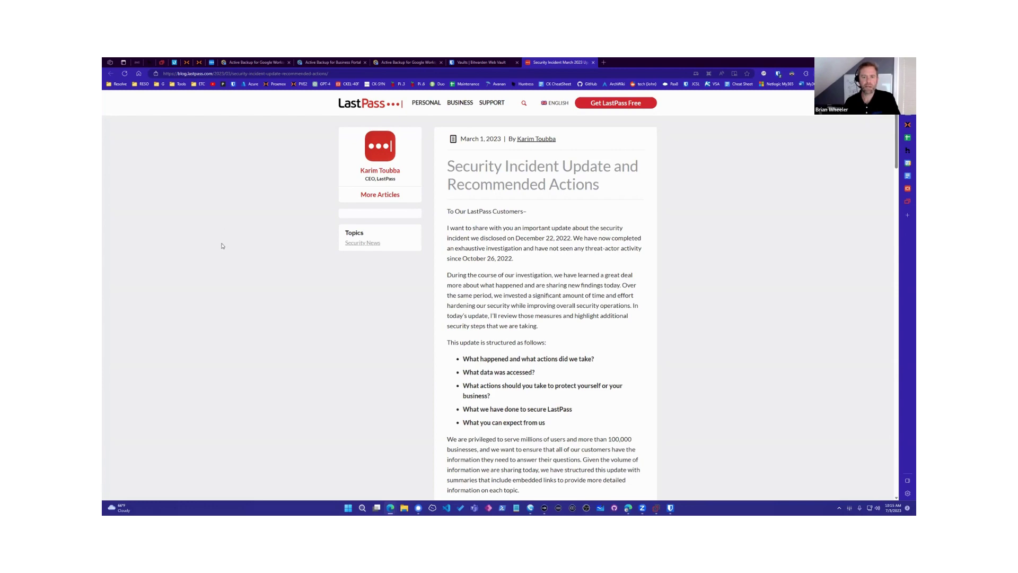
scroll(223, 246, down, 10)
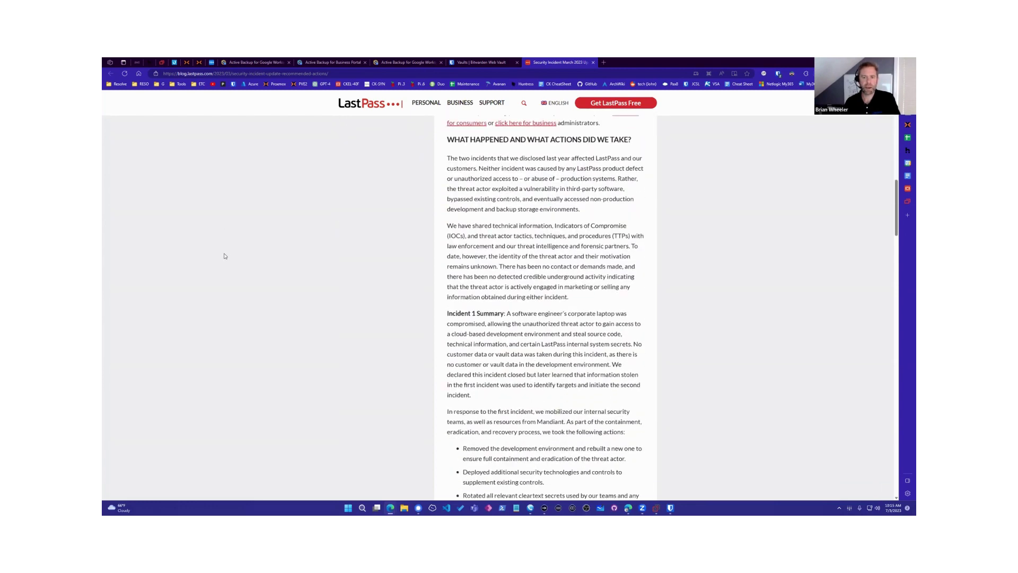
scroll(185, 261, down, 4)
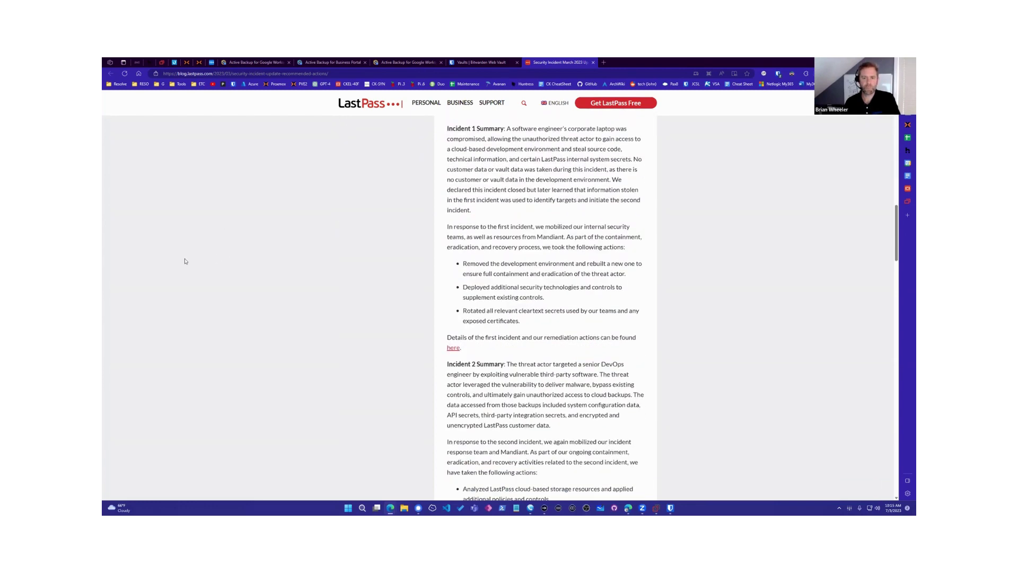
scroll(185, 260, up, 1)
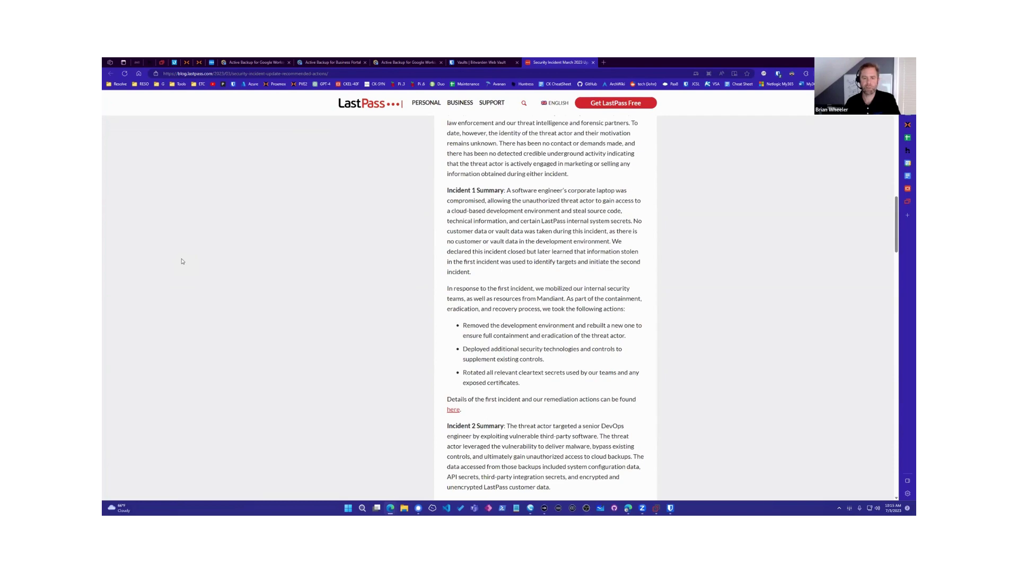
scroll(316, 296, down, 5)
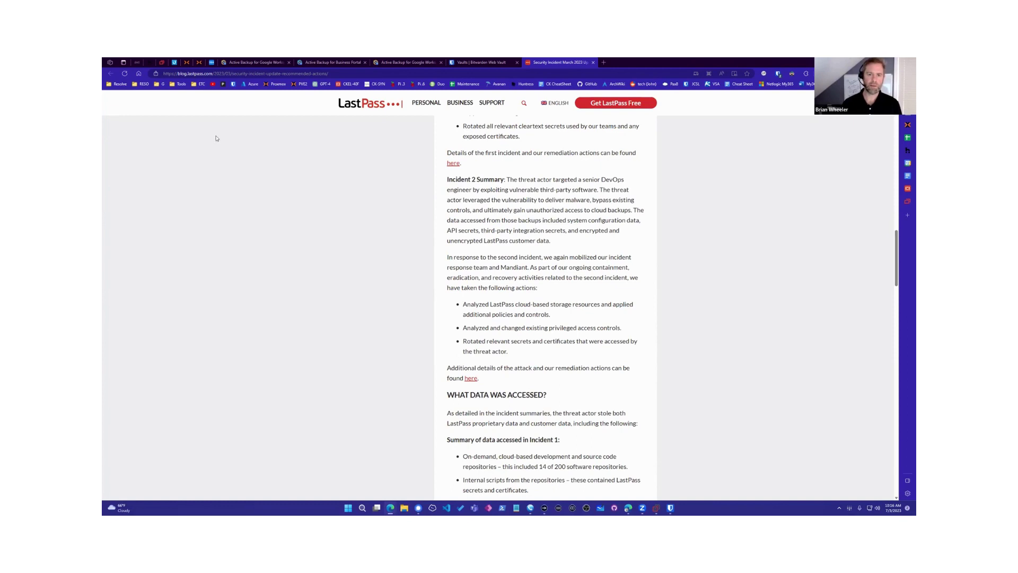
scroll(207, 139, down, 3)
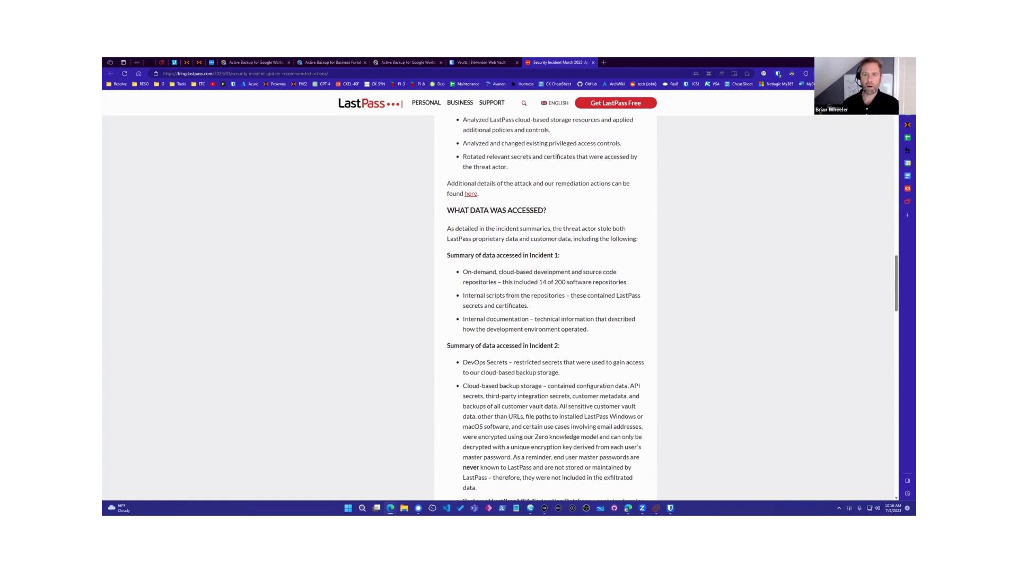
scroll(174, 191, down, 3)
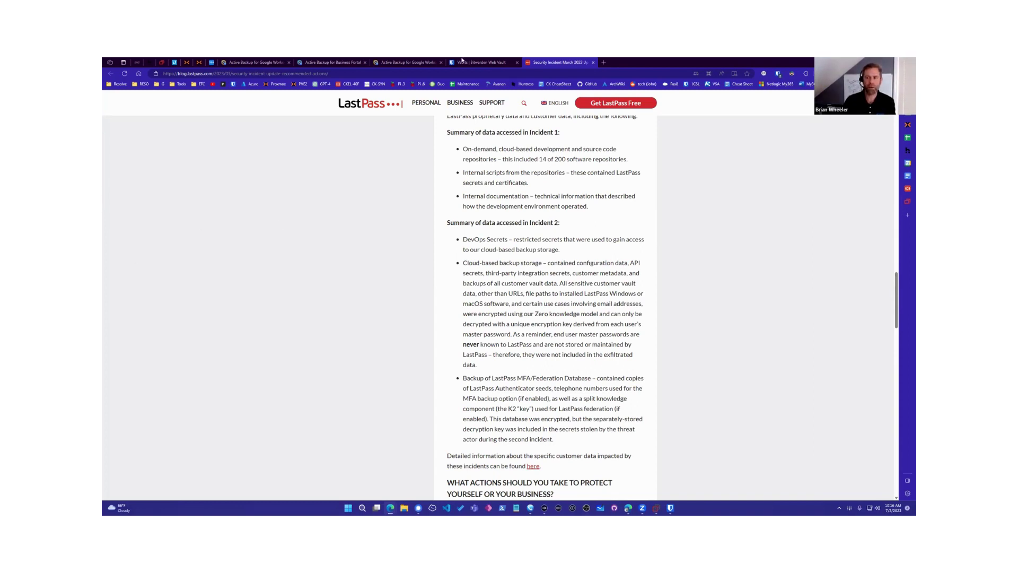
Step: Switch to the Bitwarden Web Vault tab, then launch Bitwarden Desktop and reposition its window
click(462, 62)
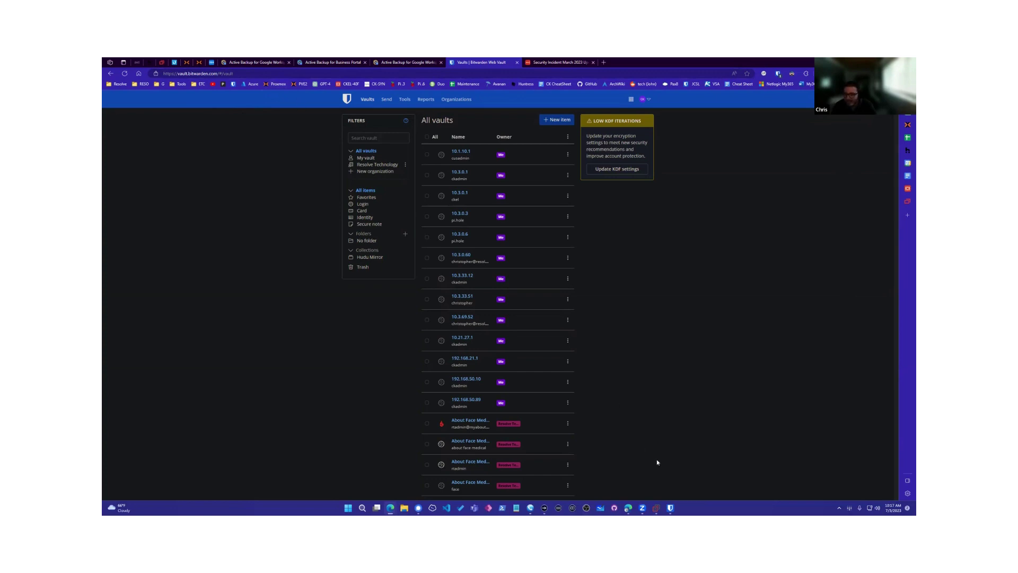
click(671, 508)
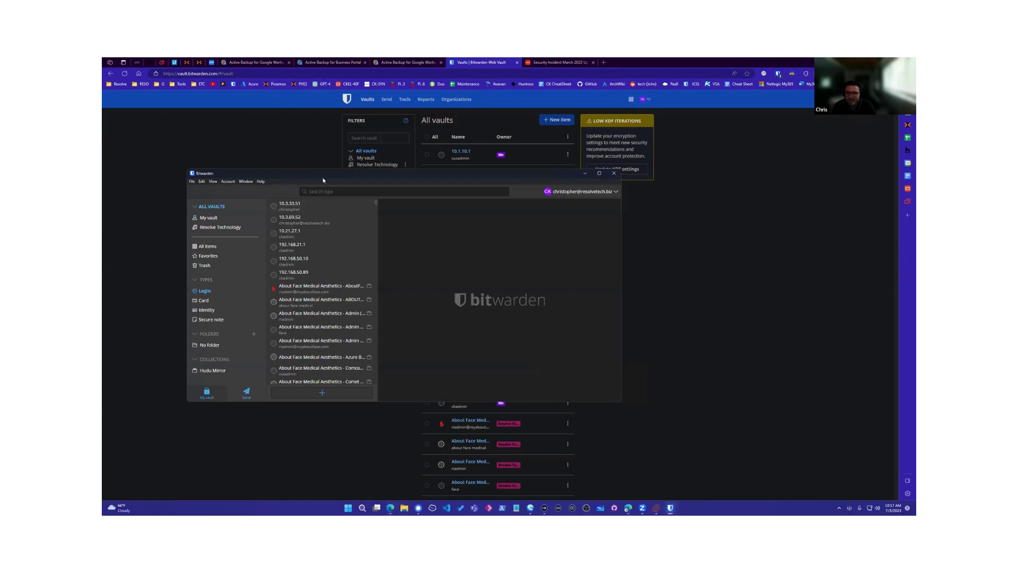
drag(323, 175, 478, 190)
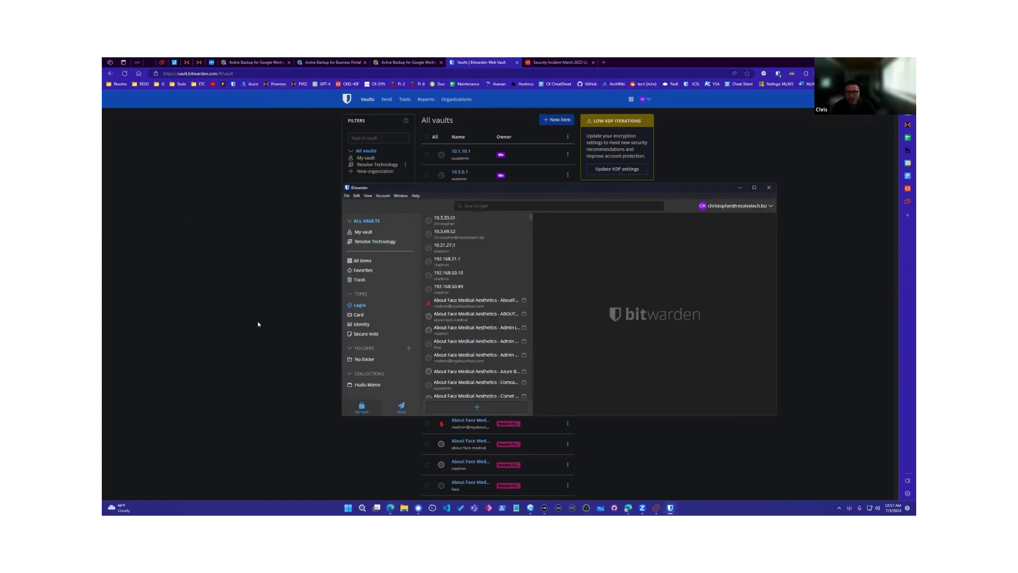
Step: Filter the desktop vault to Secure notes and start adding a new item
click(366, 333)
click(477, 407)
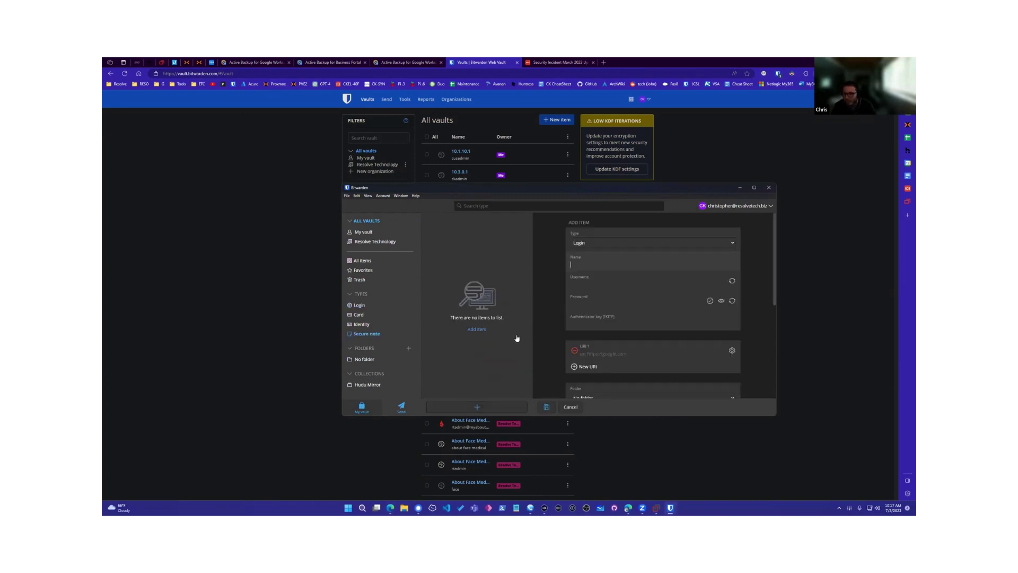
scroll(605, 346, down, 5)
scroll(609, 342, up, 3)
Step: Open the Pax8 portal in a new tab and check Bitwarden's saved logins for it
click(309, 257)
click(604, 63)
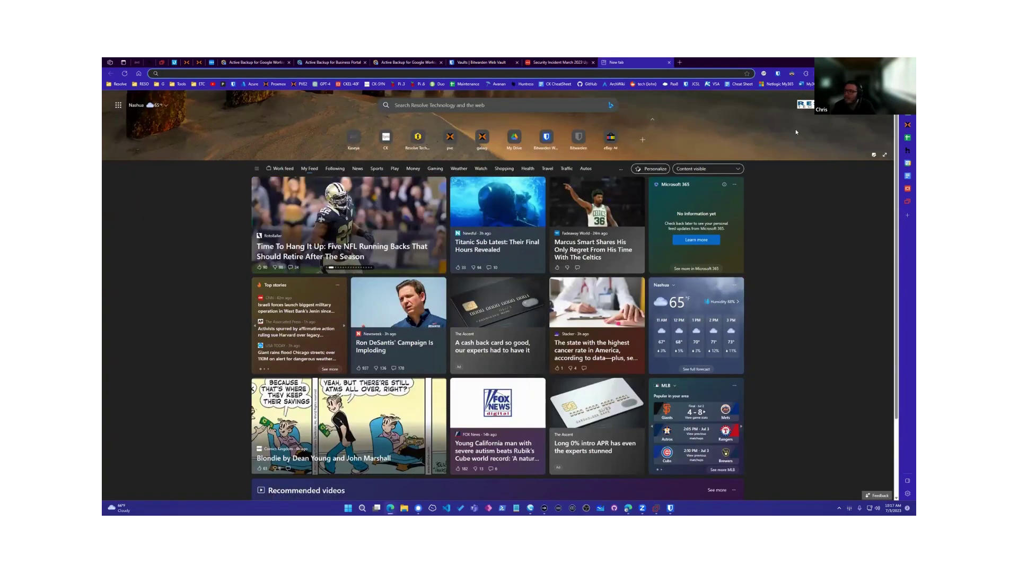
click(669, 84)
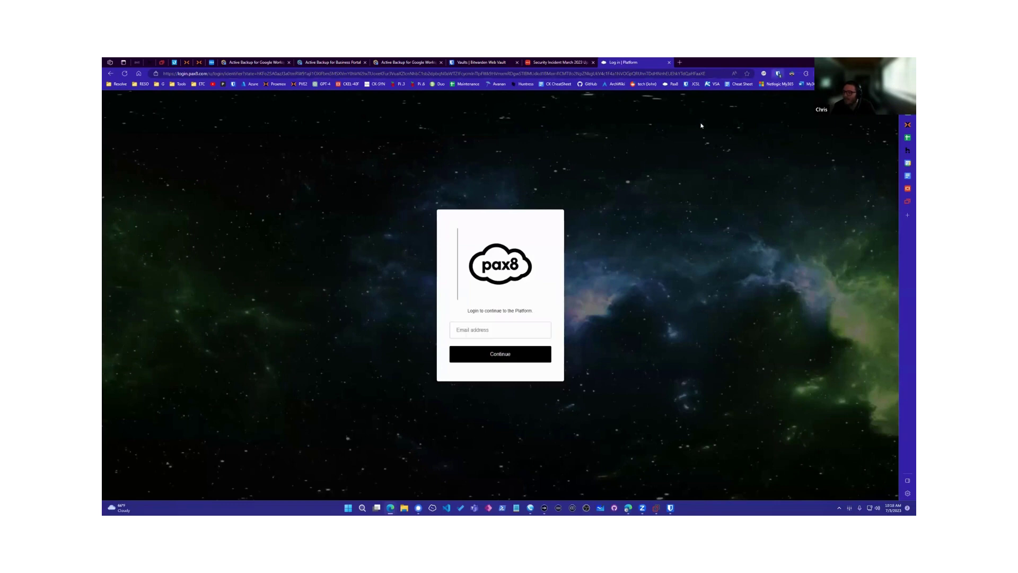
click(777, 74)
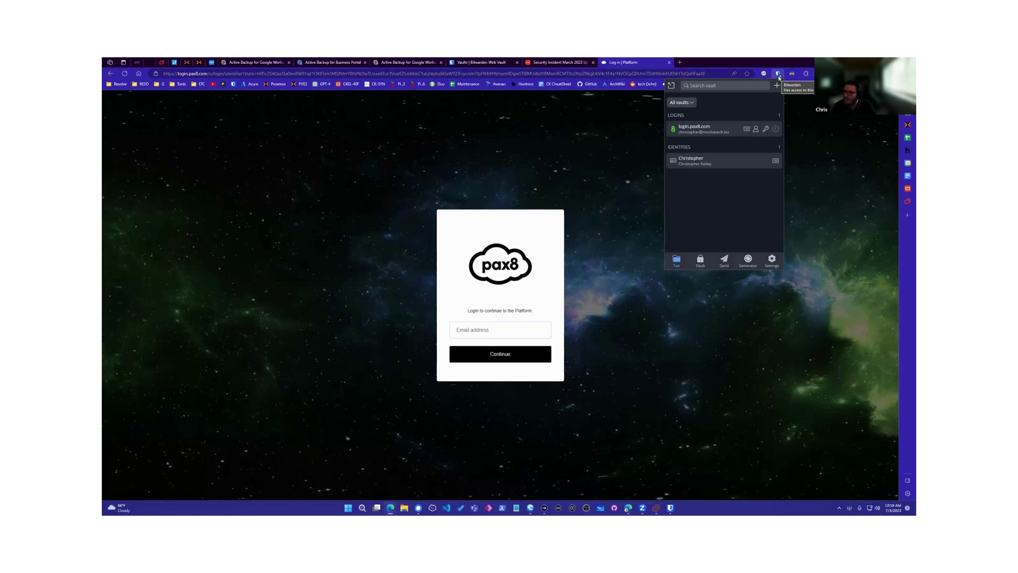
click(830, 145)
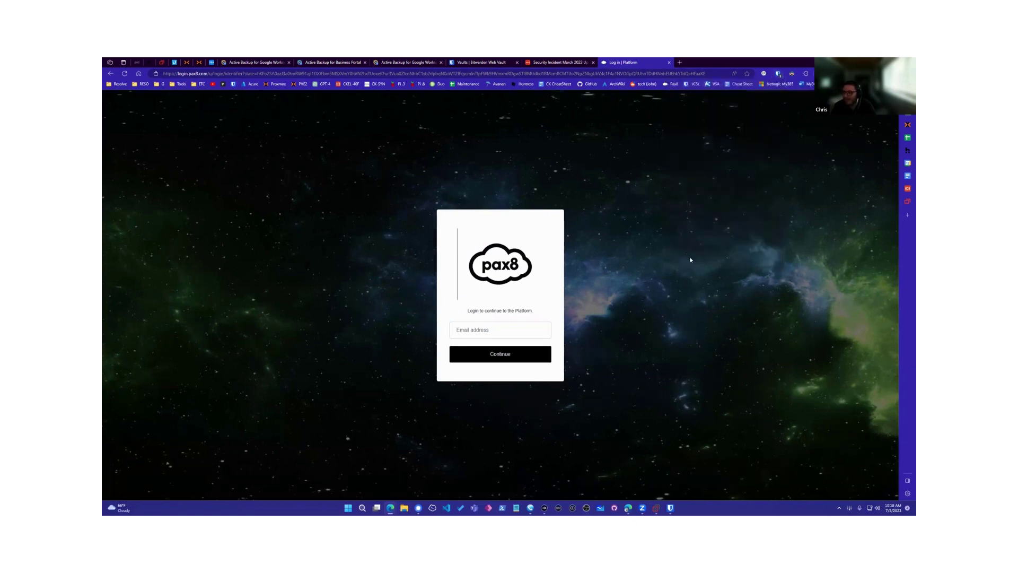
Step: Auto-fill the email from the saved login.pax8.com login and continue
right_click(487, 326)
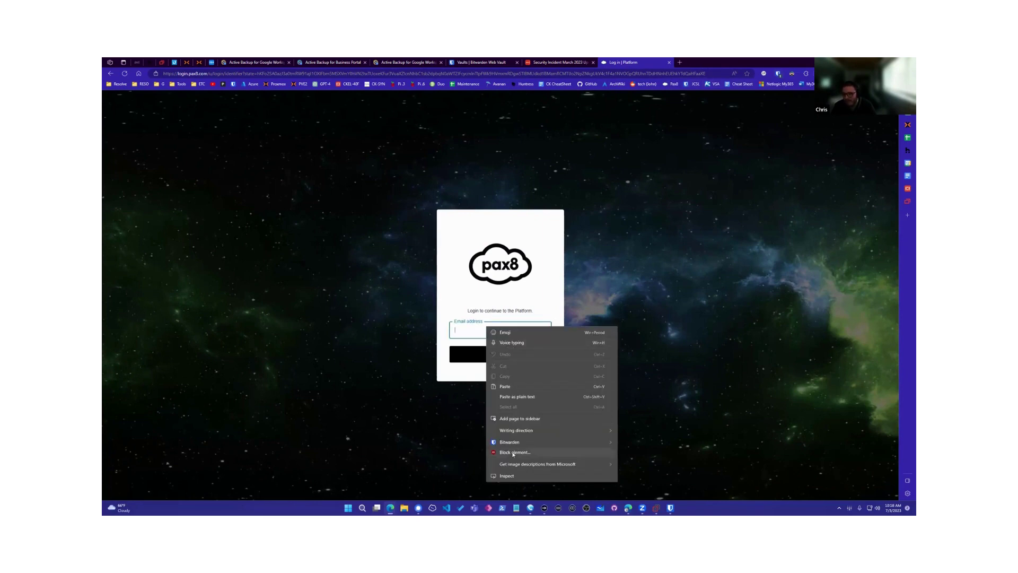
mouse_move(513, 446)
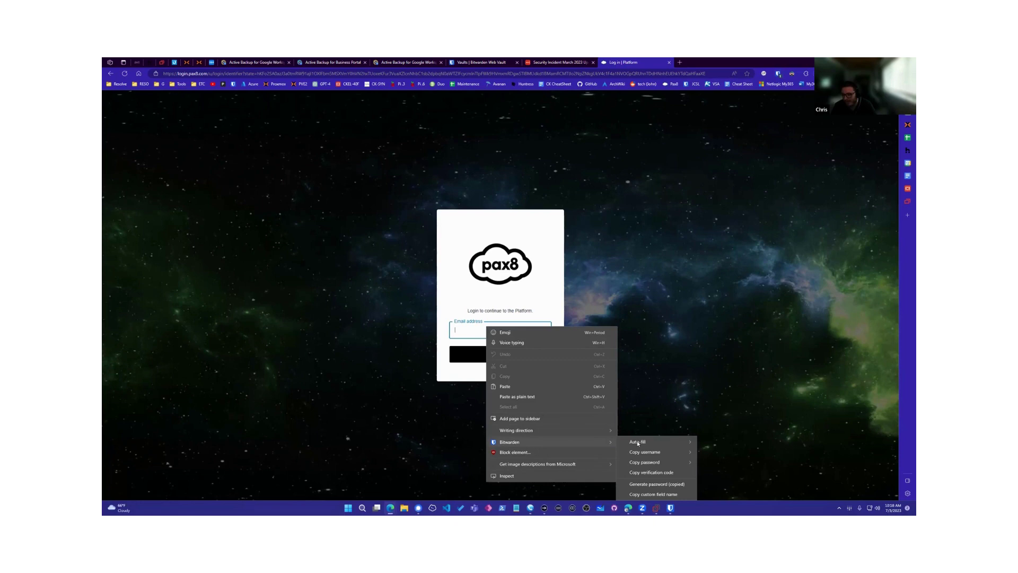
mouse_move(639, 444)
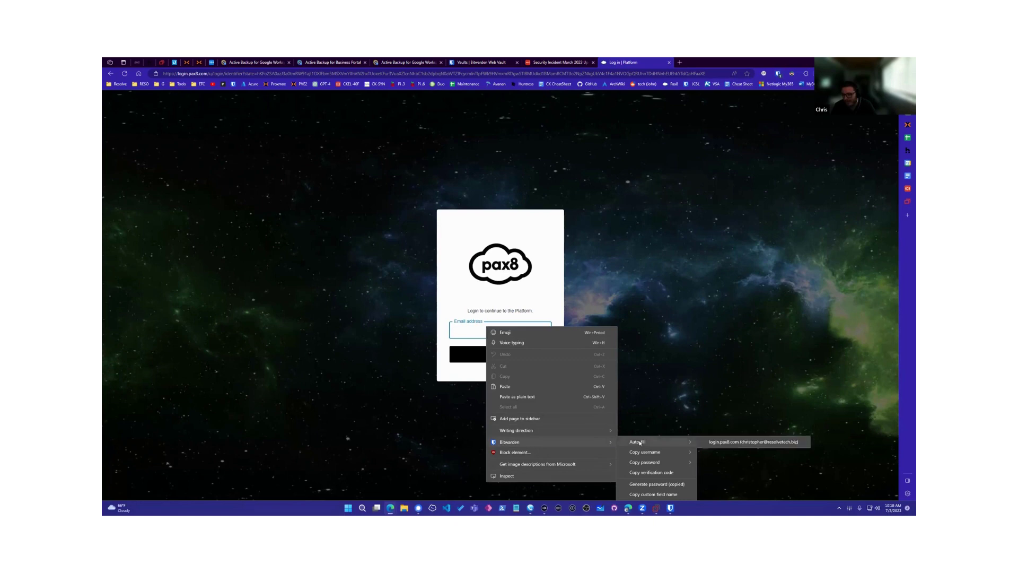
click(729, 442)
click(505, 356)
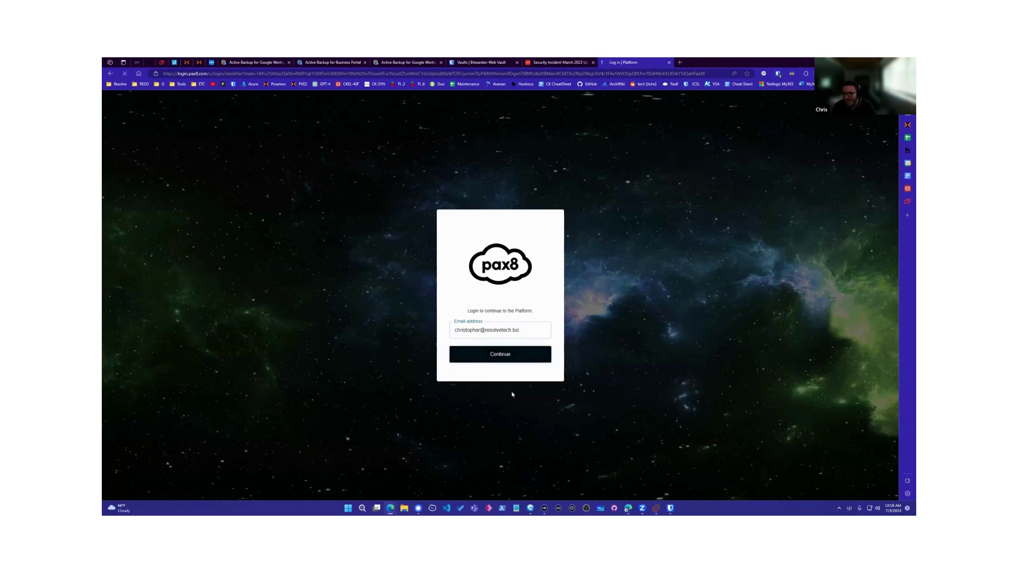
Step: Auto-fill the password from the saved Pax8 login and submit it
right_click(487, 340)
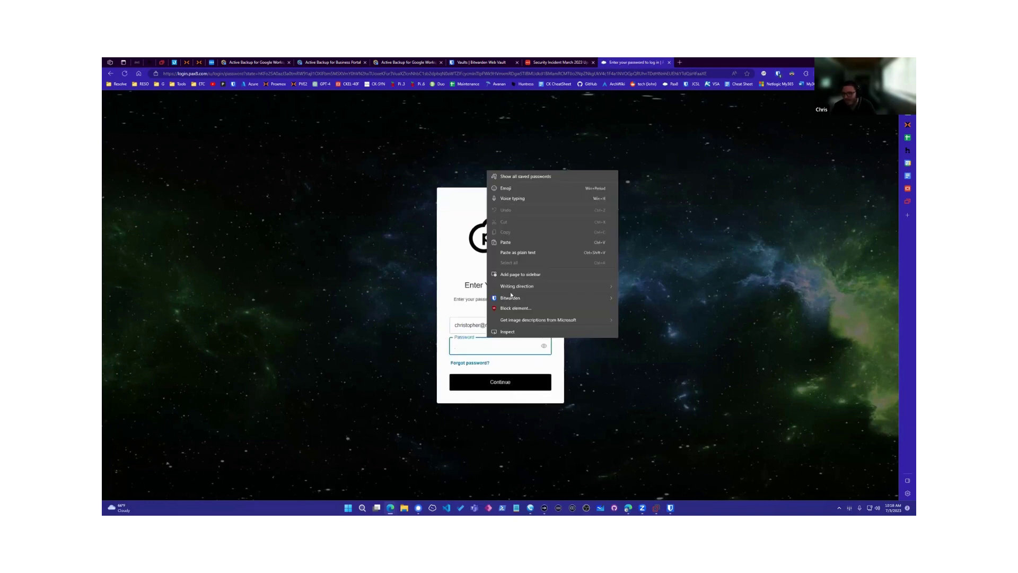
mouse_move(511, 298)
mouse_move(671, 298)
click(808, 298)
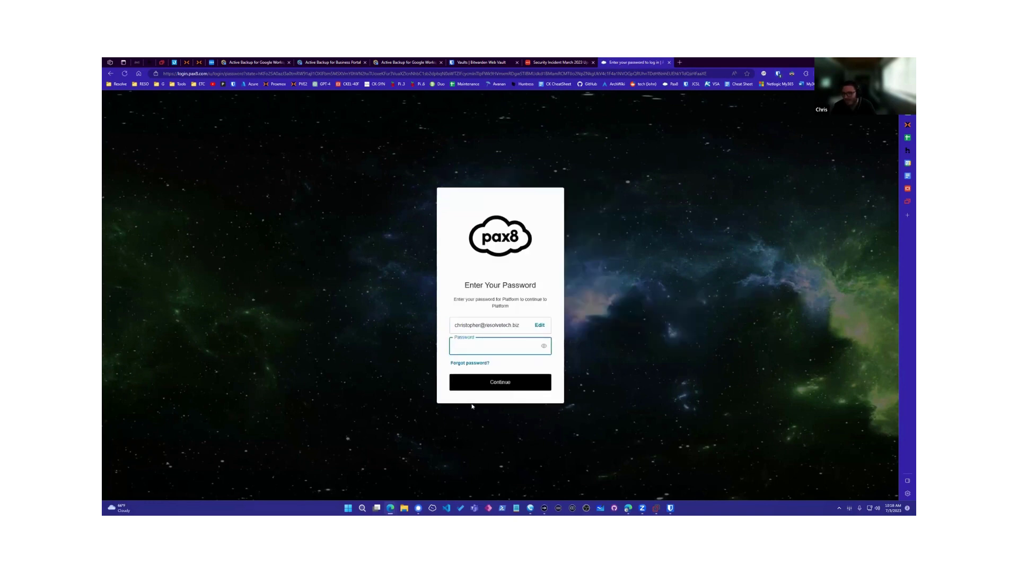
key(Return)
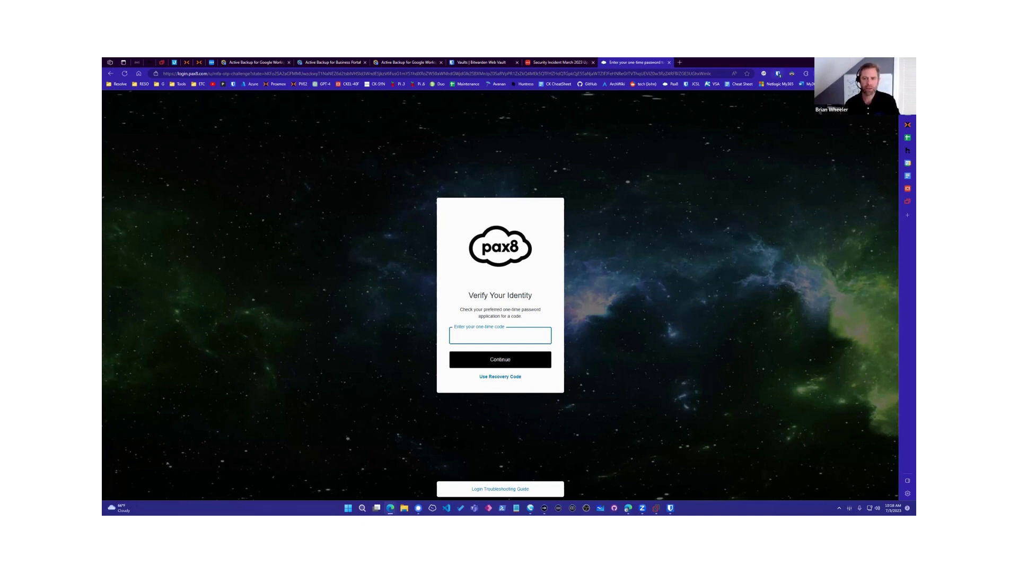
Step: Check the installed browser extensions, then open the Bitwarden extension's settings
click(806, 74)
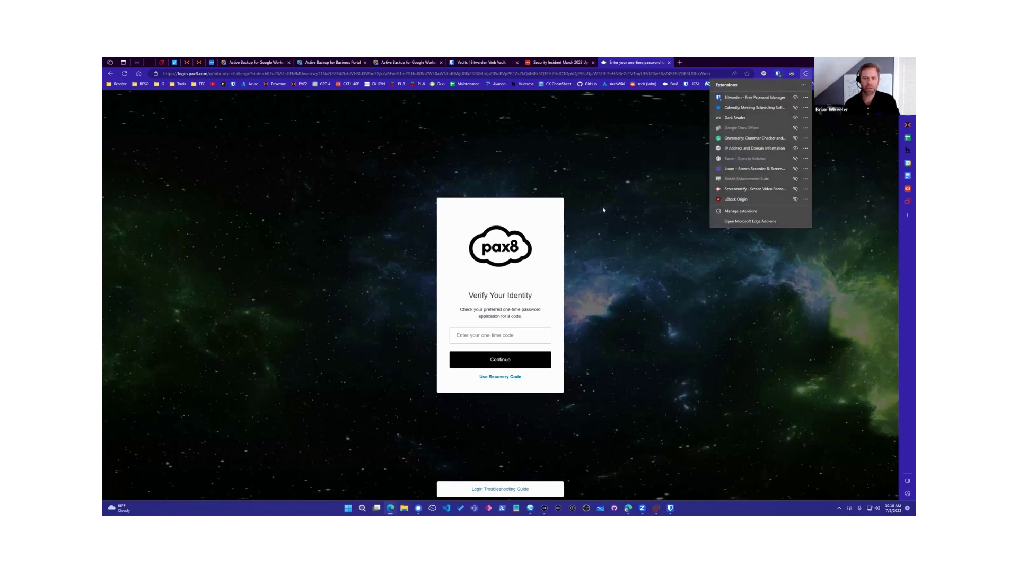
click(593, 231)
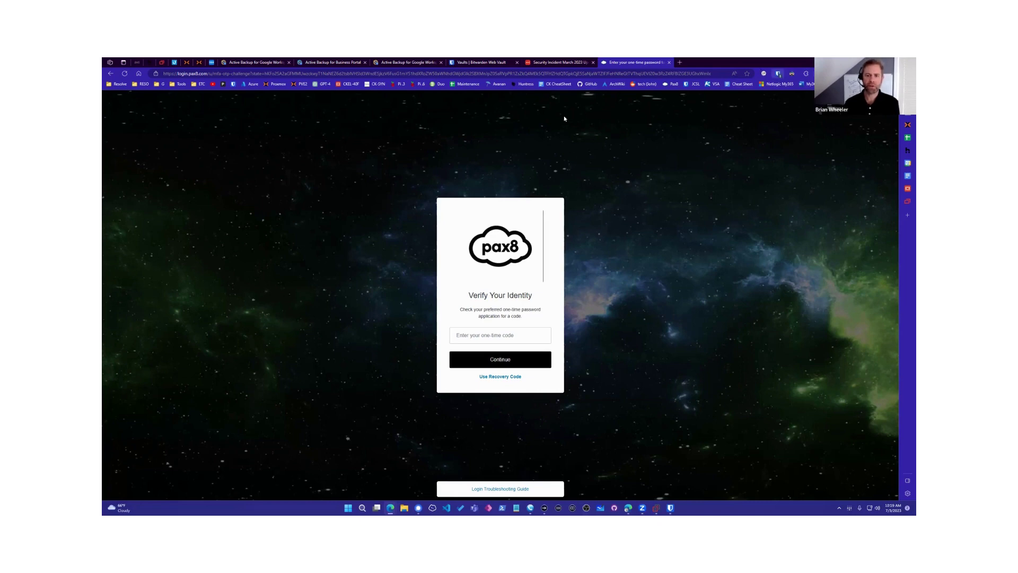
click(778, 73)
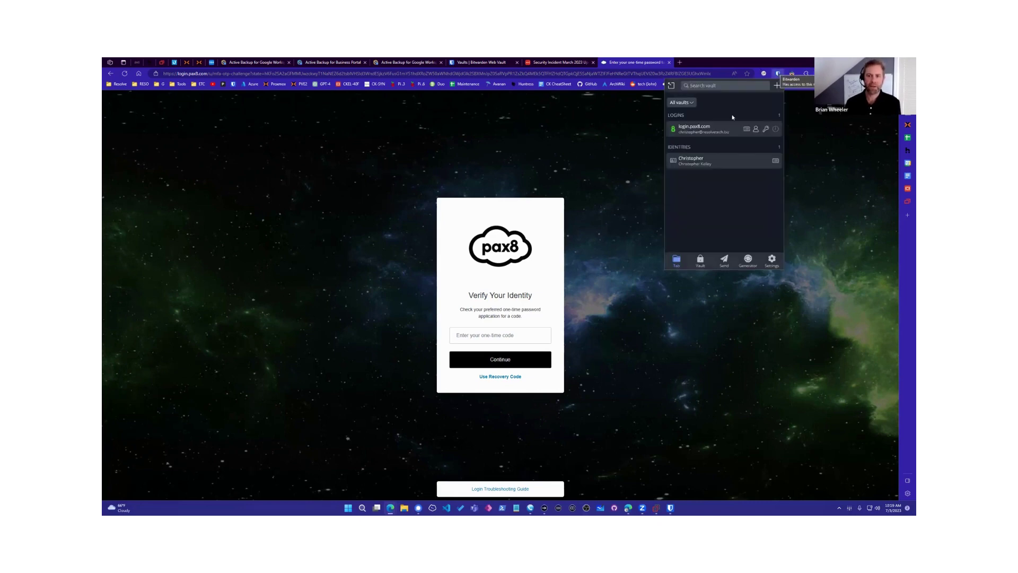
click(700, 260)
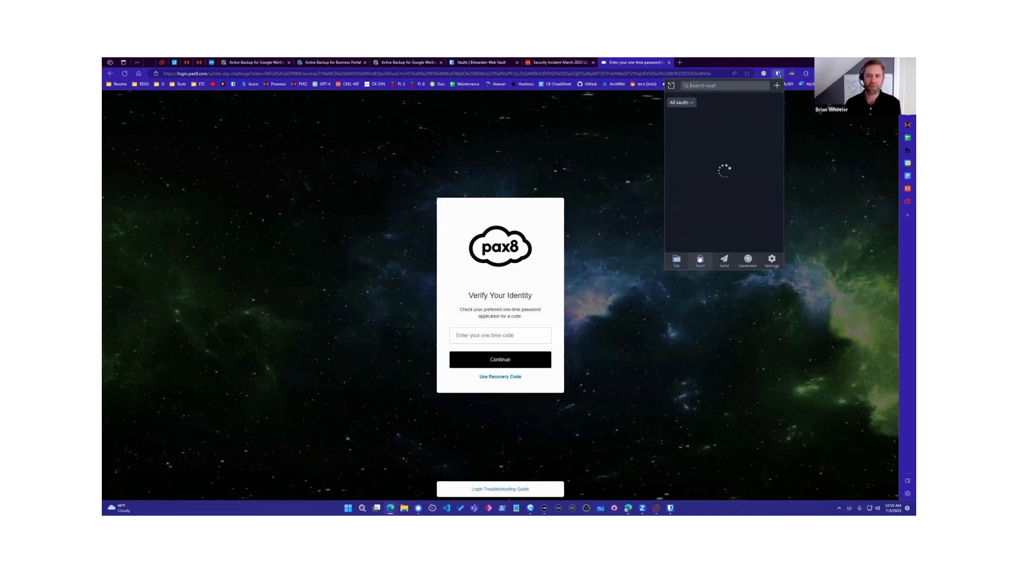
click(780, 260)
scroll(718, 203, down, 2)
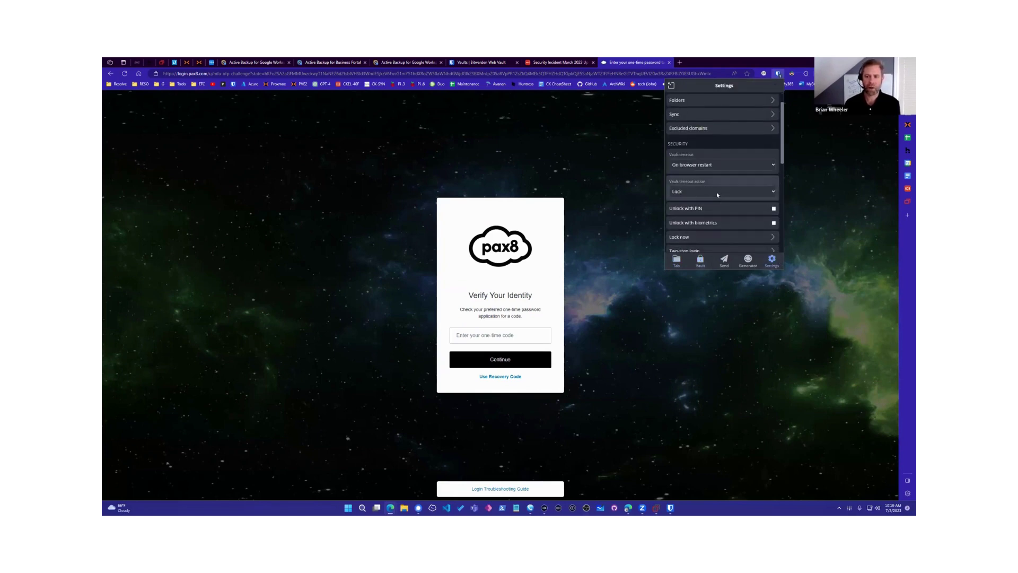
Step: Try a 1 hour vault timeout, then set it back to 5 minutes
click(721, 164)
click(698, 215)
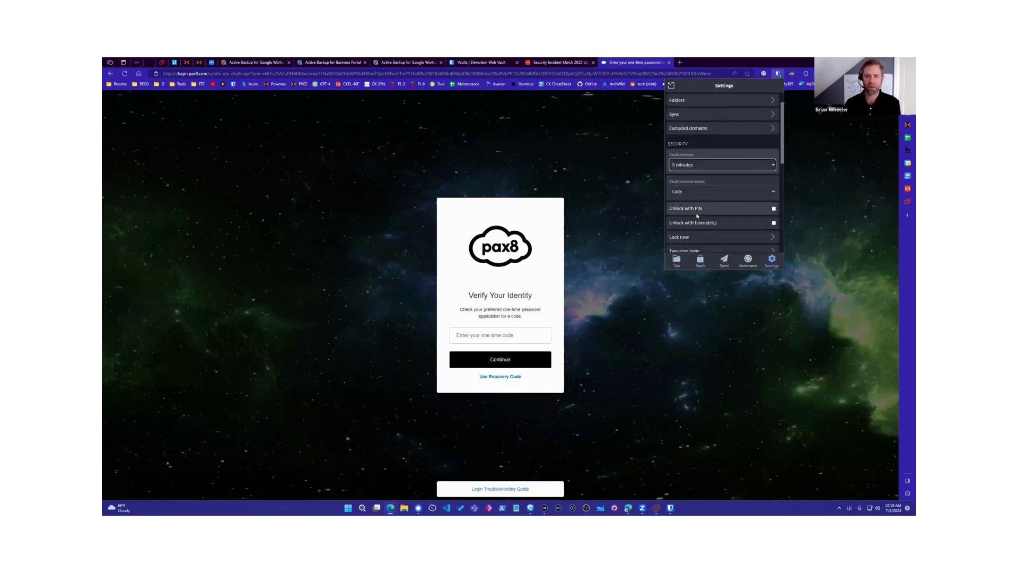
key(alt+Down)
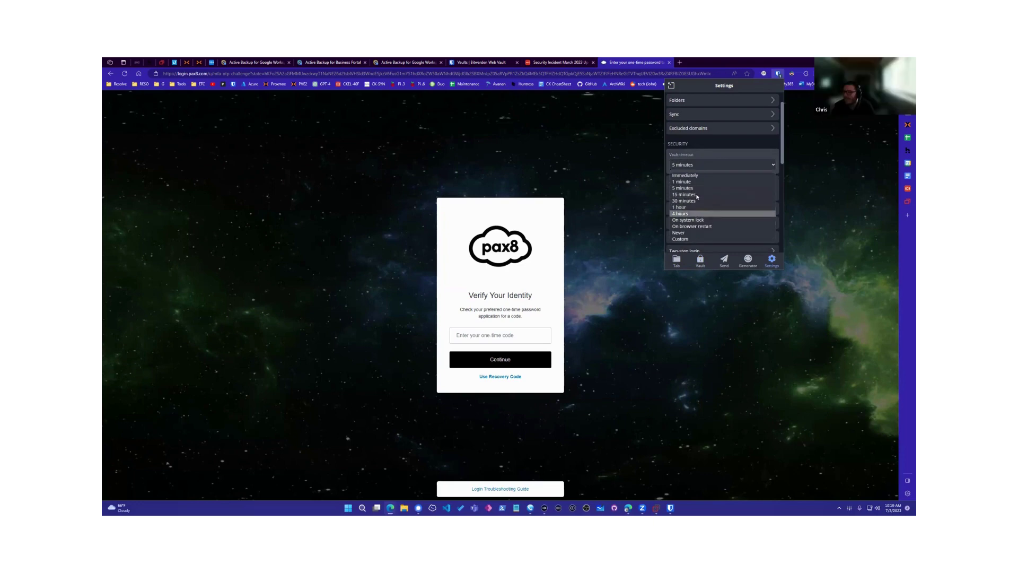
key(Down)
key(Down)
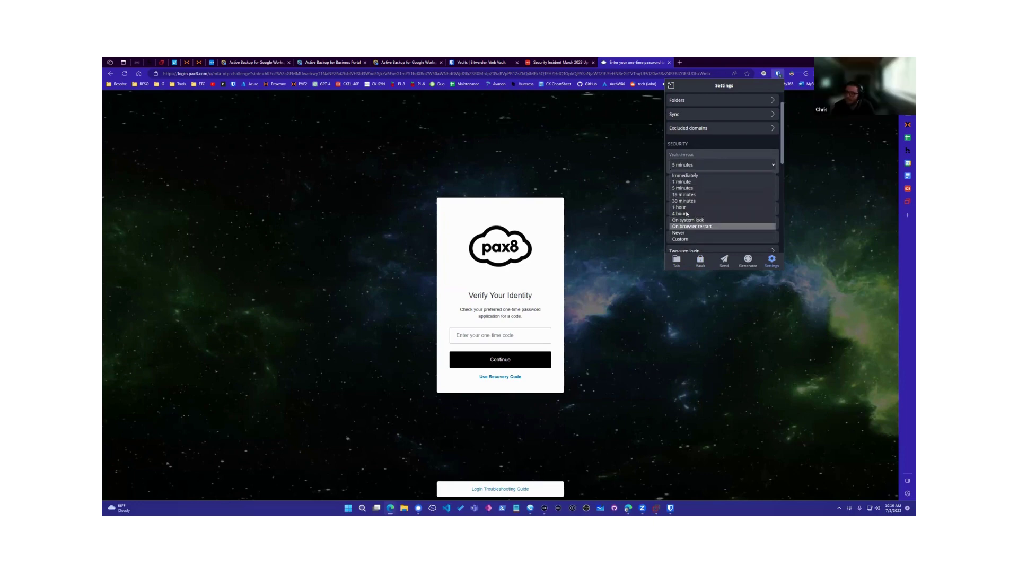
click(681, 206)
click(686, 164)
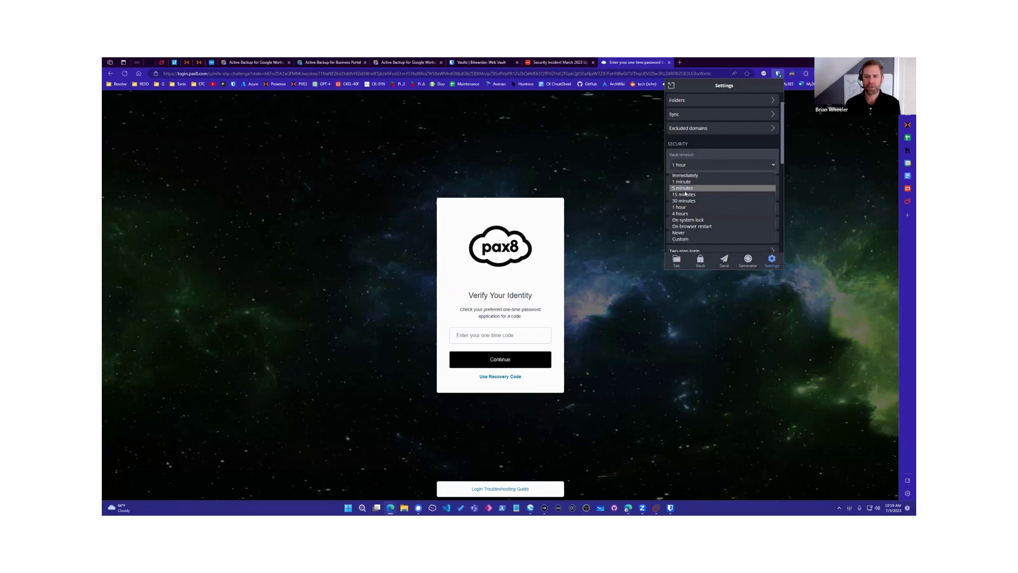
click(684, 189)
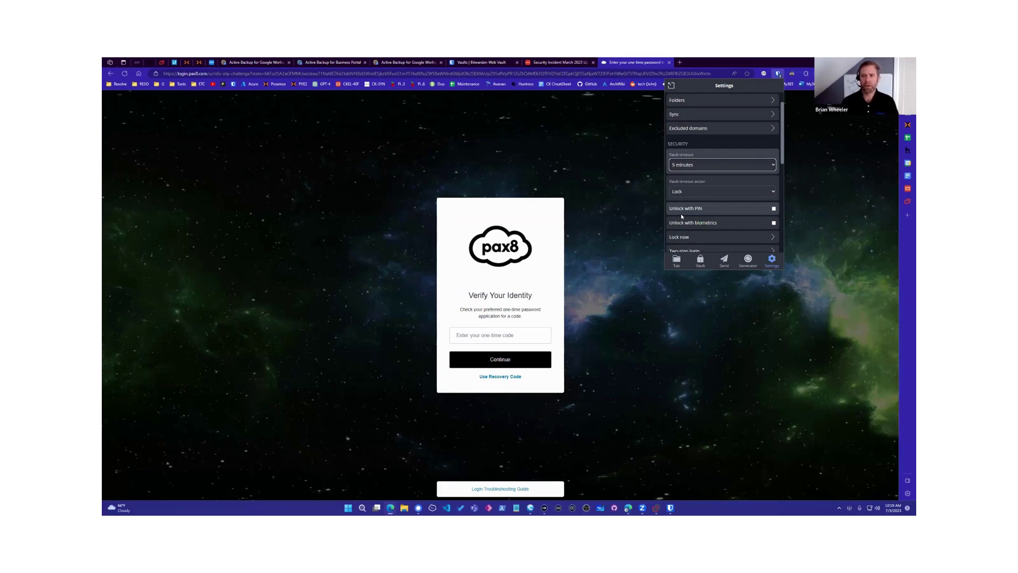
Step: Close and reopen the Bitwarden extension, showing the saved login.pax8.com login and one identity
key(Escape)
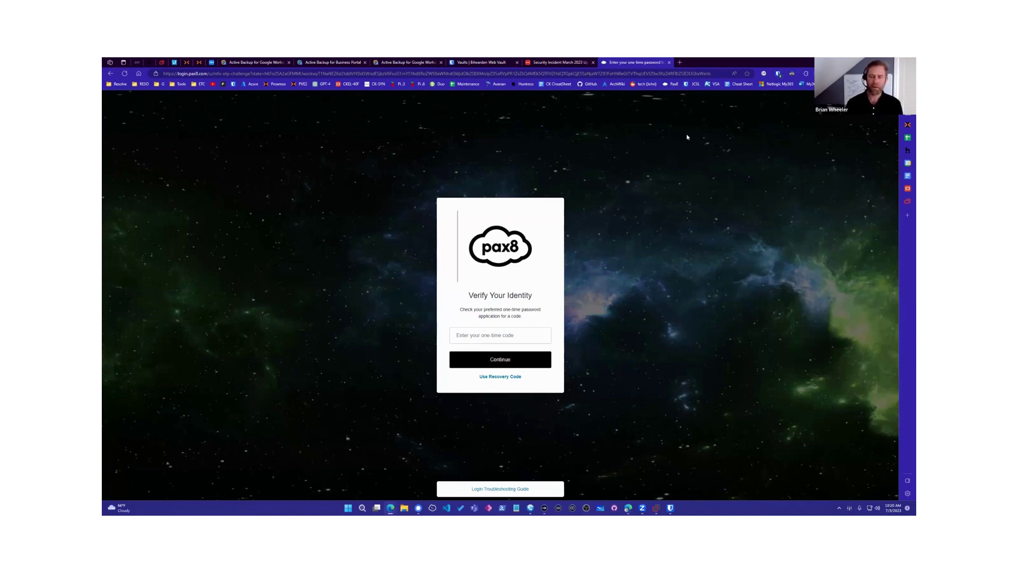
click(778, 74)
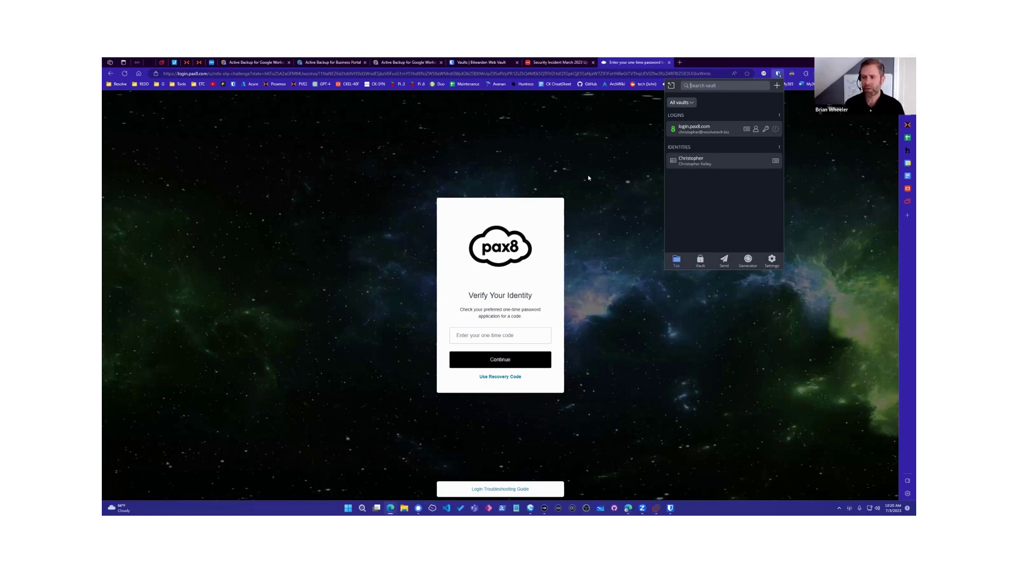
click(551, 132)
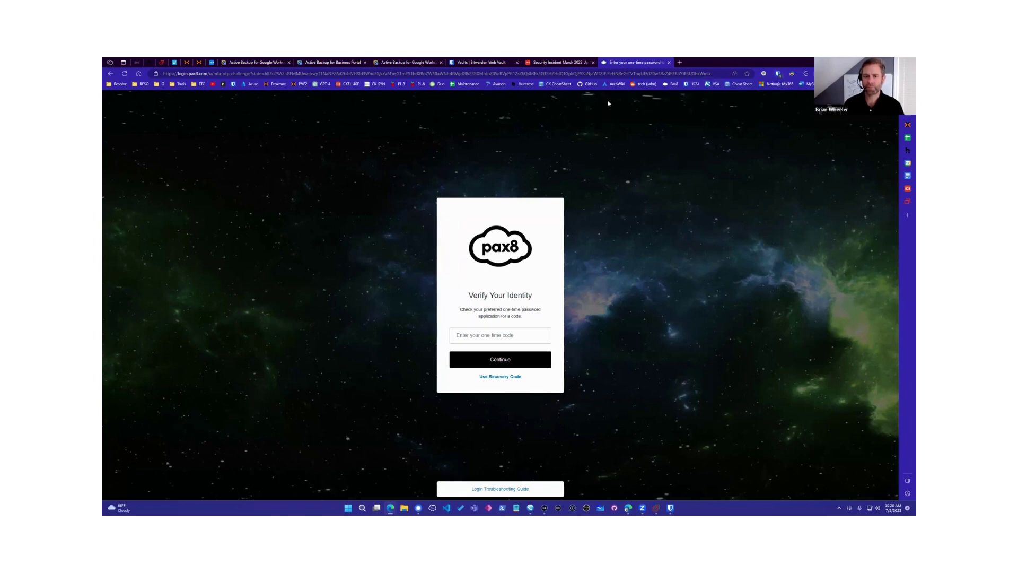
click(779, 75)
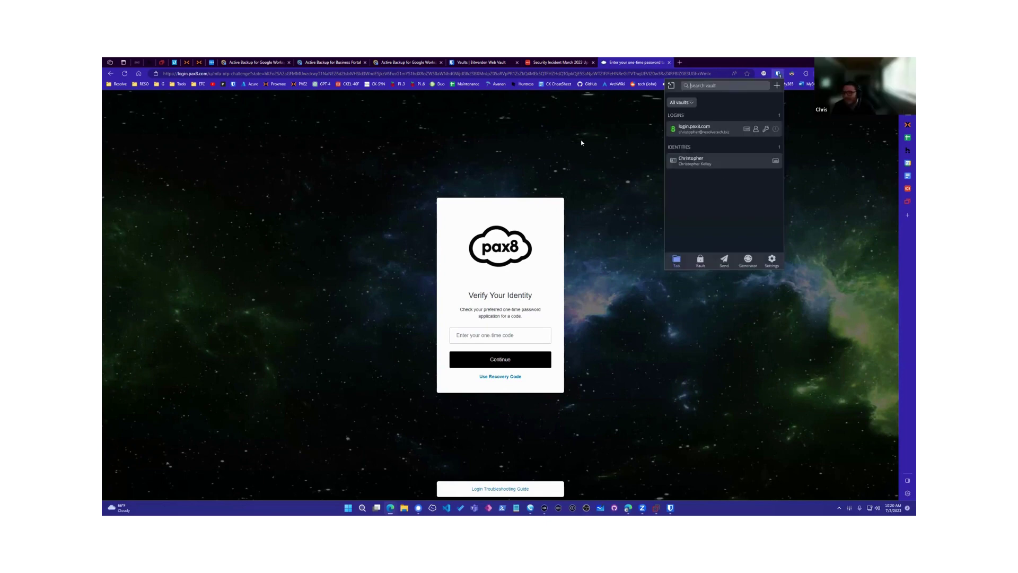
Step: Open the extension's password generator and set the length to 22 characters
click(698, 255)
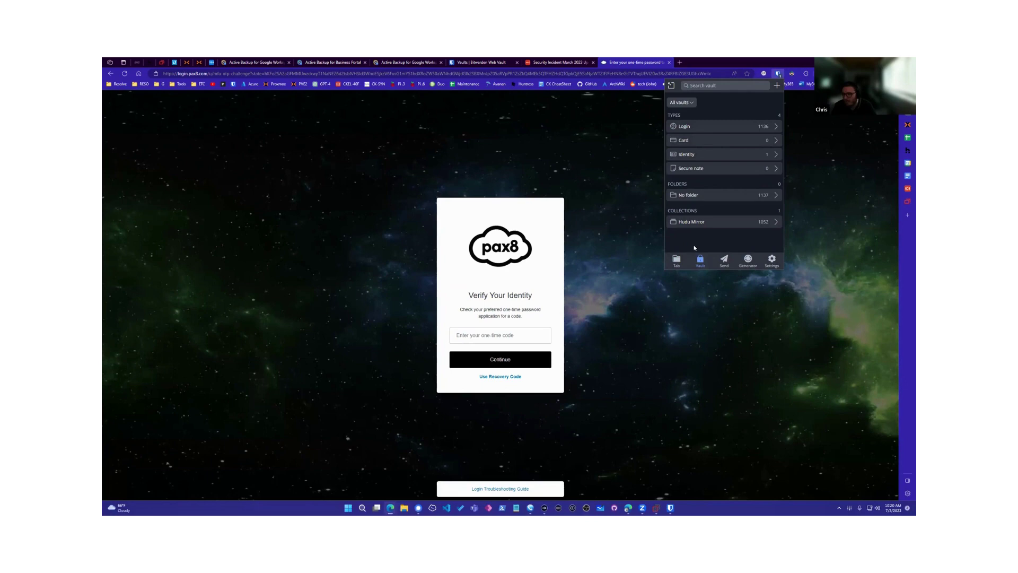
click(742, 262)
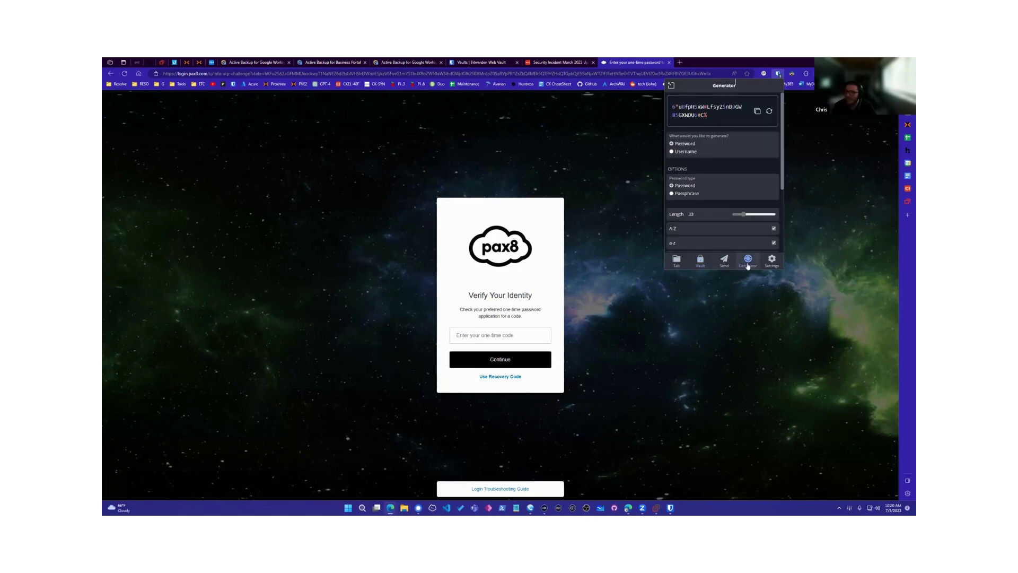
scroll(716, 198, down, 2)
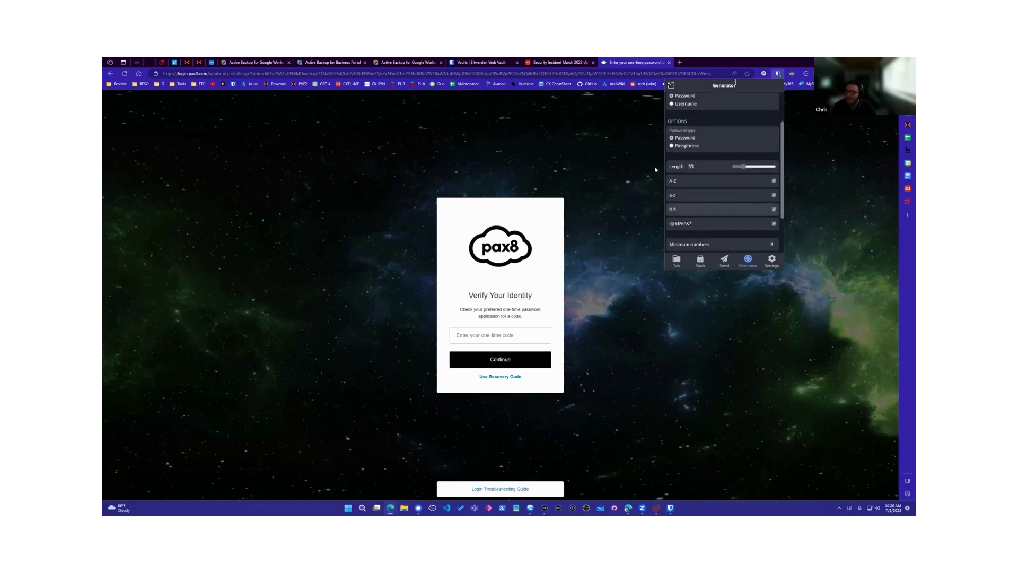
drag(743, 167, 742, 169)
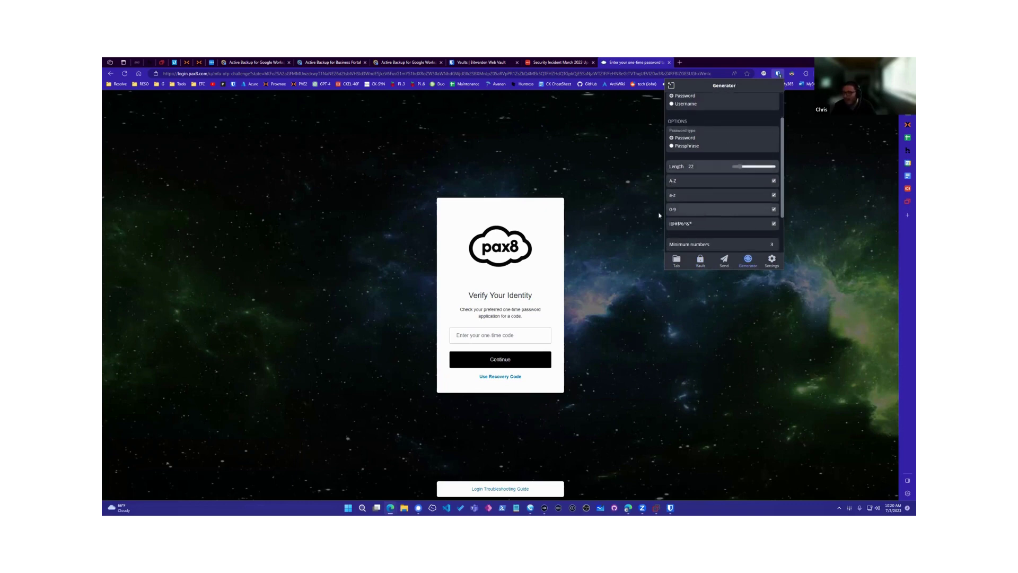
scroll(674, 209, down, 2)
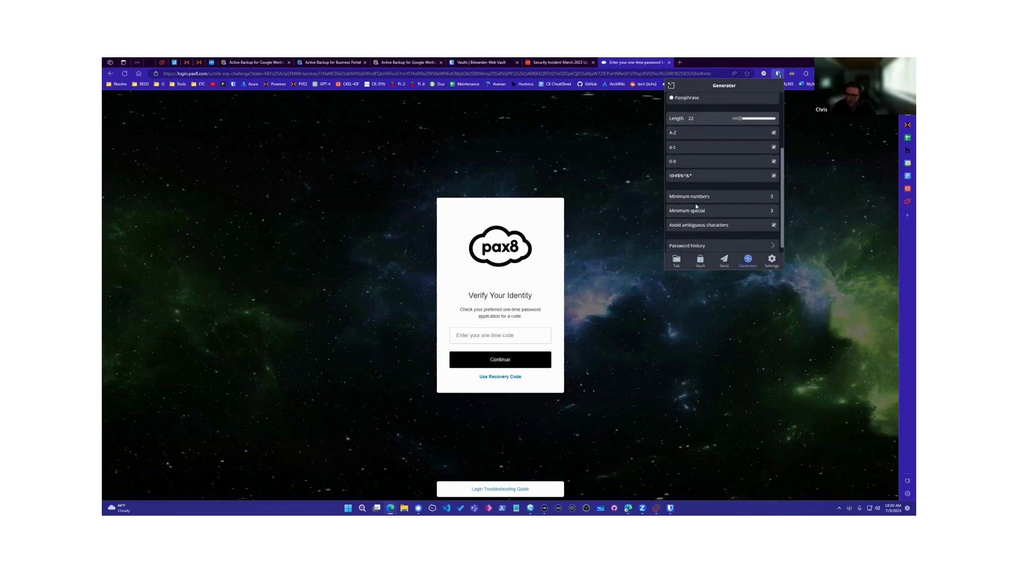
scroll(708, 232, down, 1)
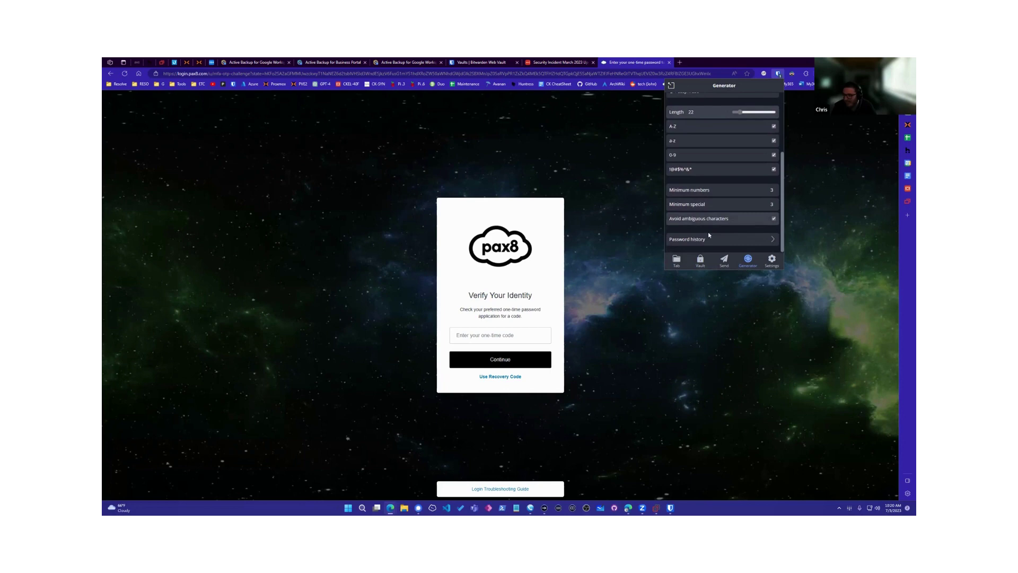
scroll(711, 236, up, 5)
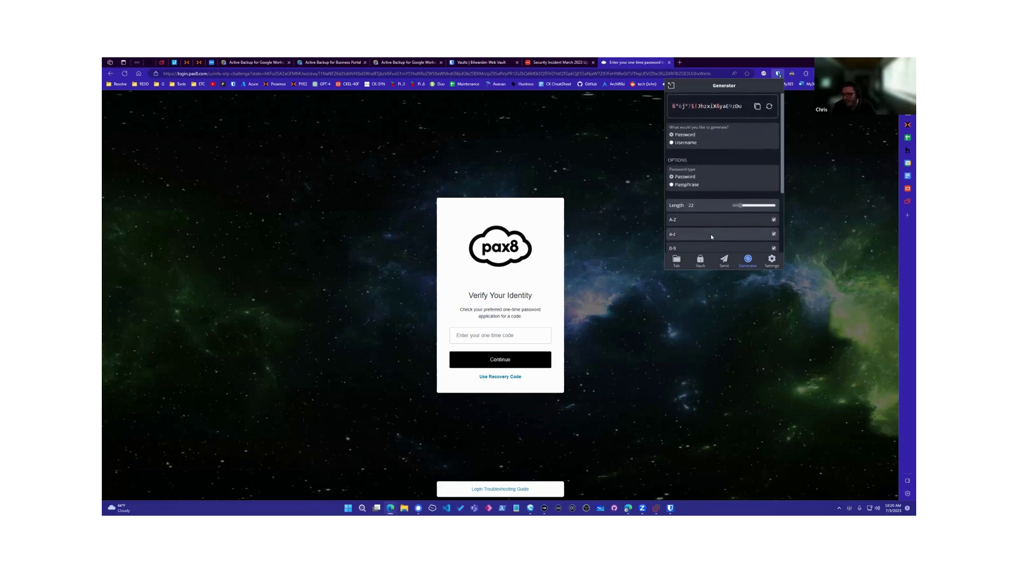
Step: Regenerate the 22-character password several times
click(770, 108)
click(770, 107)
click(770, 107)
click(769, 108)
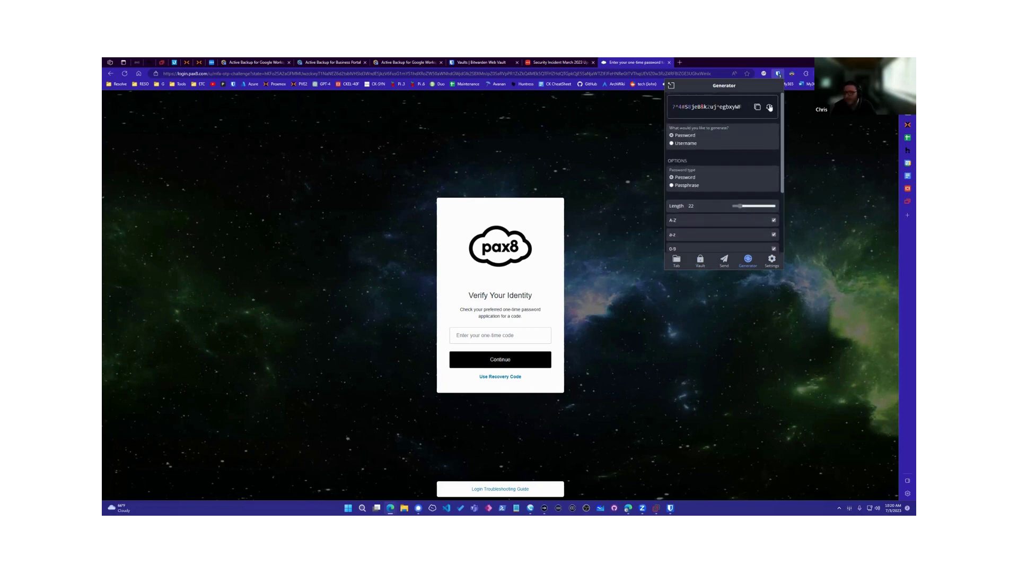
click(770, 108)
click(769, 108)
click(770, 107)
click(769, 107)
click(770, 106)
click(771, 106)
click(770, 106)
click(770, 106)
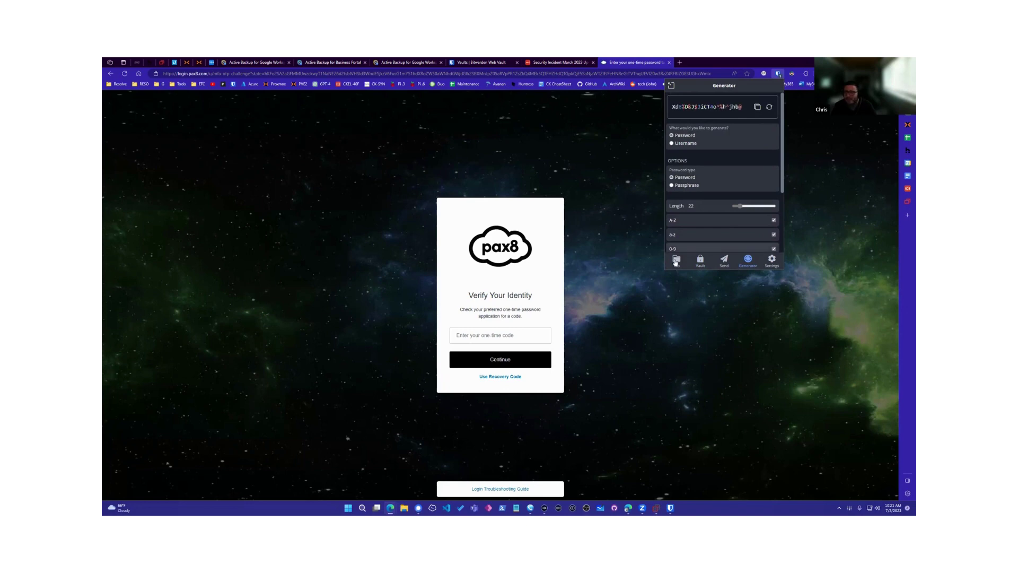
Step: View the empty Send list, checking the Tab and Vault views along the way
click(724, 261)
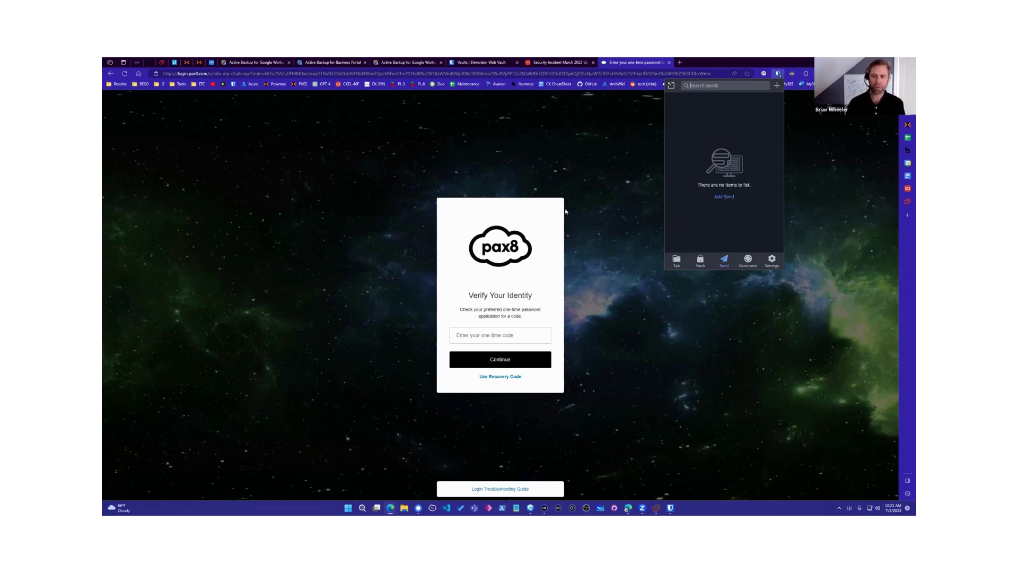
click(679, 264)
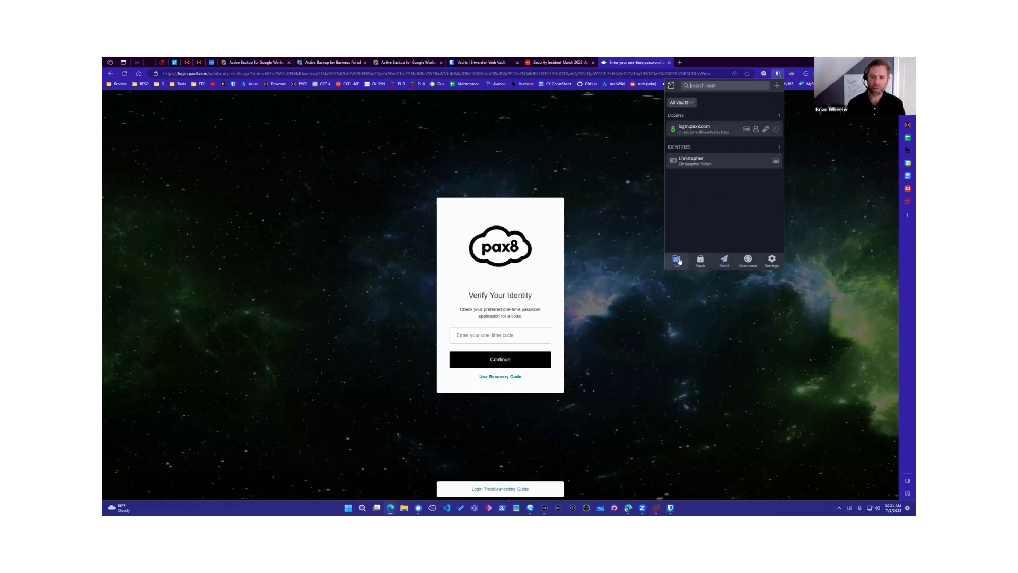
click(694, 263)
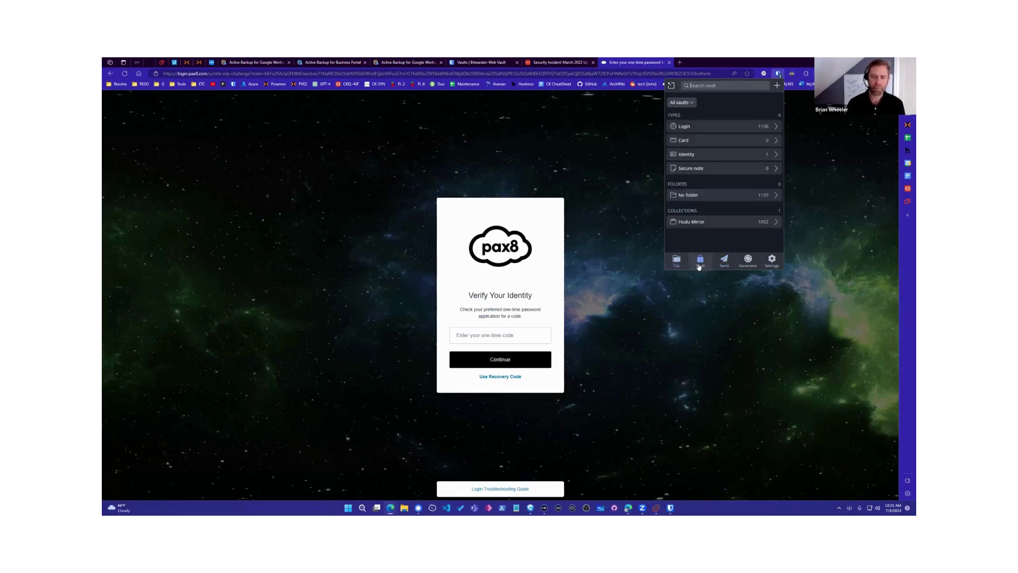
click(727, 267)
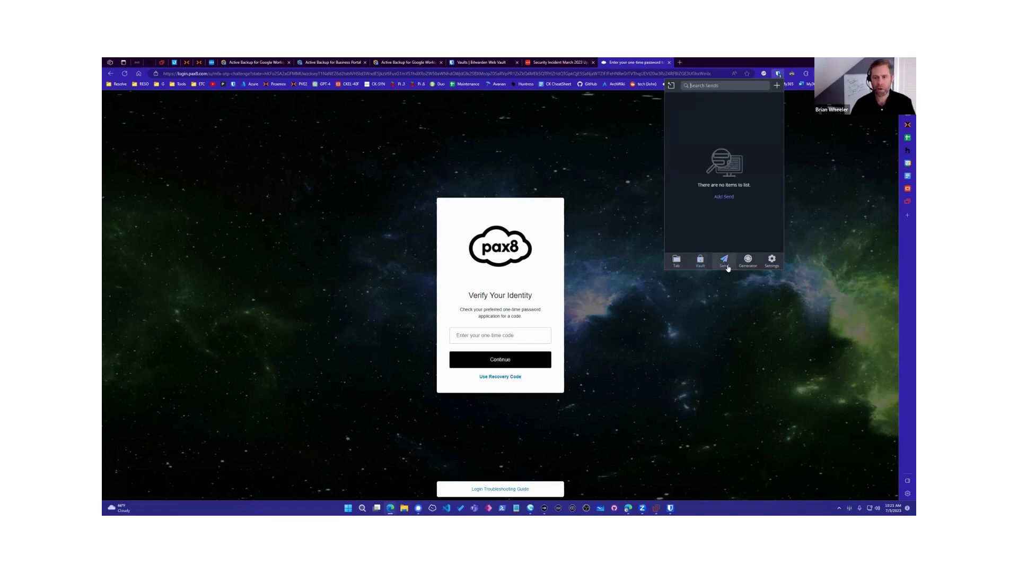
Step: Scroll through the extension's Account and Tools settings, then close the popup
click(771, 260)
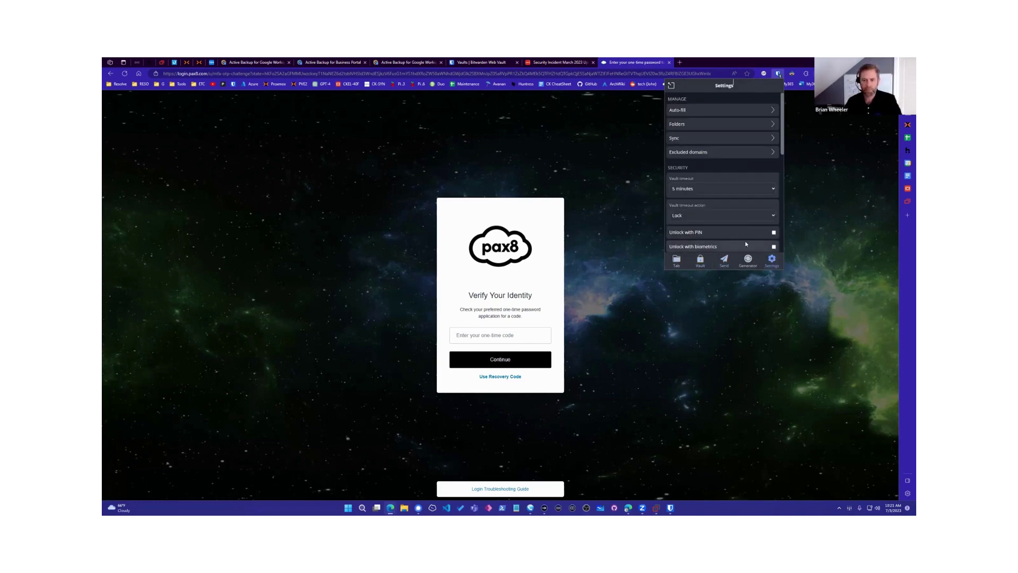
scroll(725, 233, down, 1)
scroll(725, 232, down, 5)
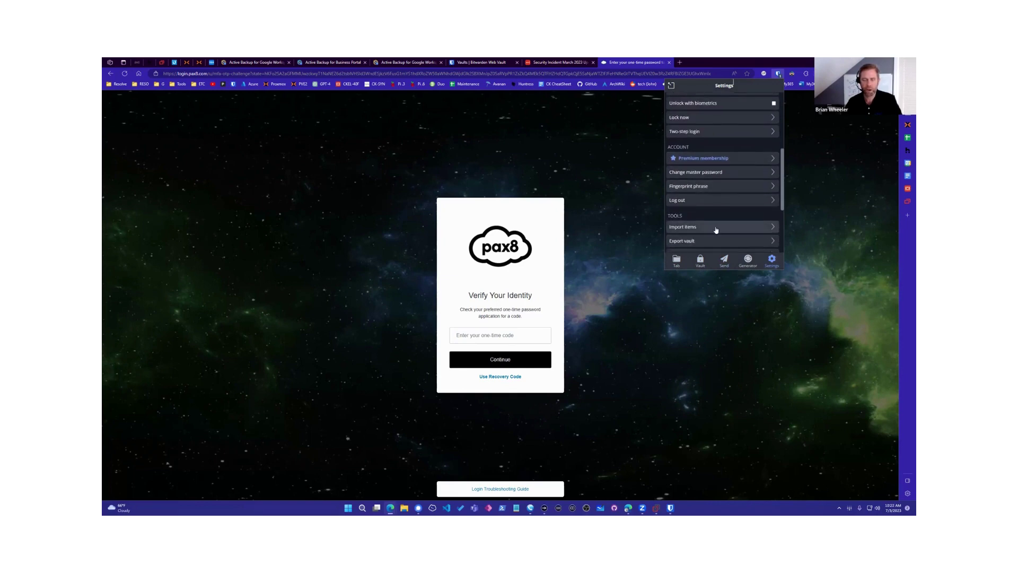
scroll(713, 233, down, 1)
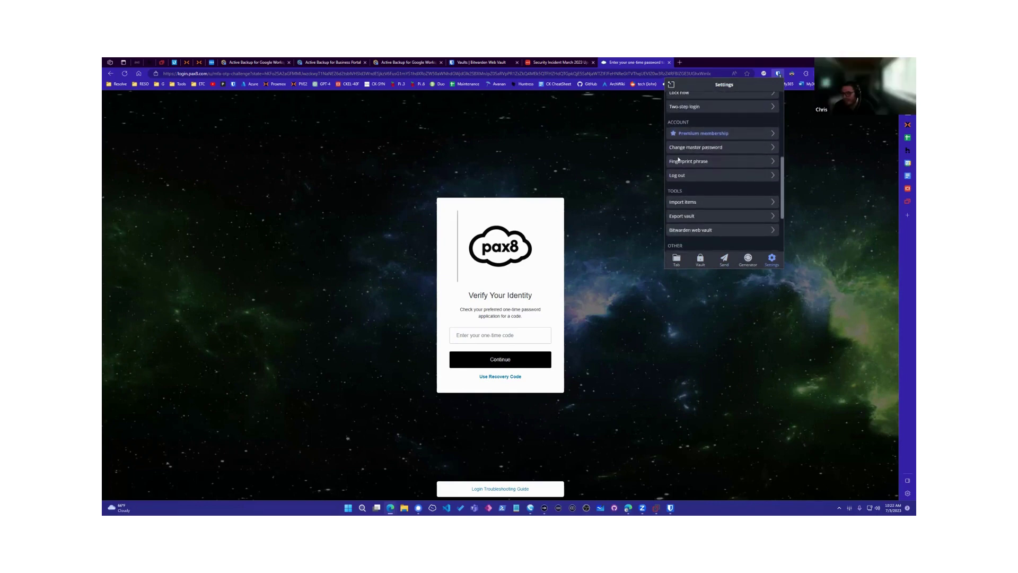
key(Escape)
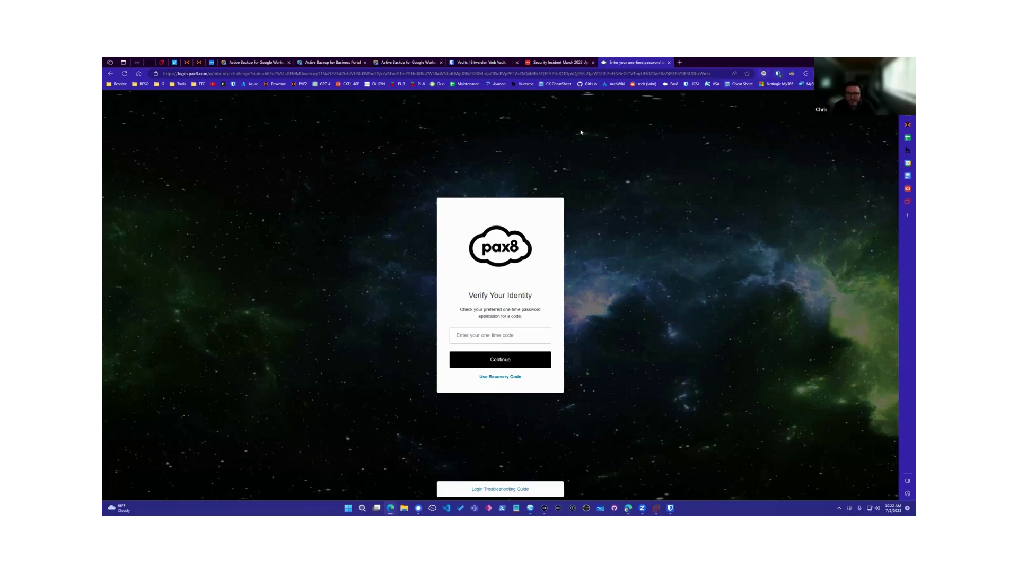
Step: Bring up Bitwarden Desktop, cycle through the Identity, Card, Login and Secure note filters, then close it
click(670, 508)
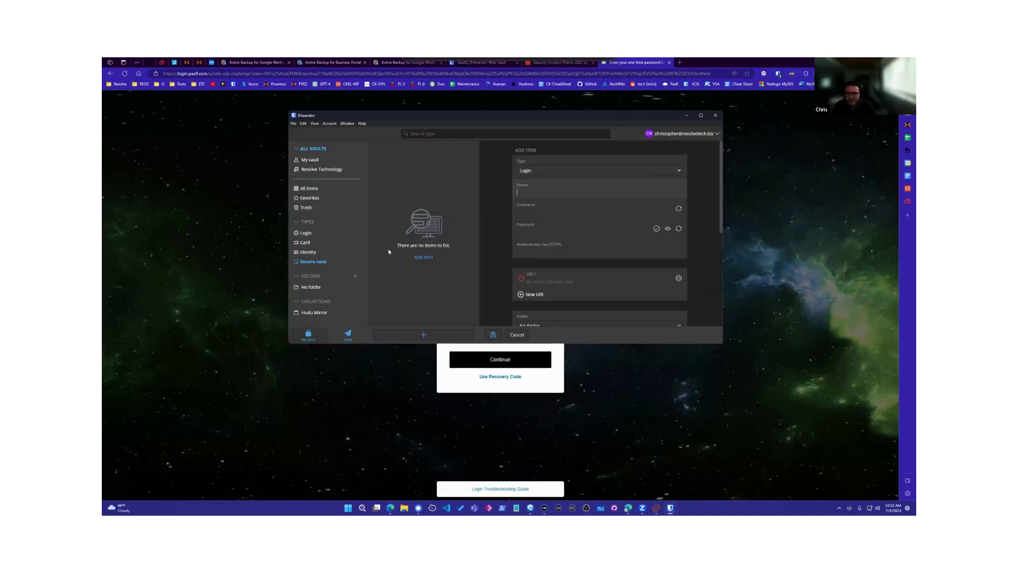
scroll(555, 254, down, 6)
scroll(555, 254, up, 3)
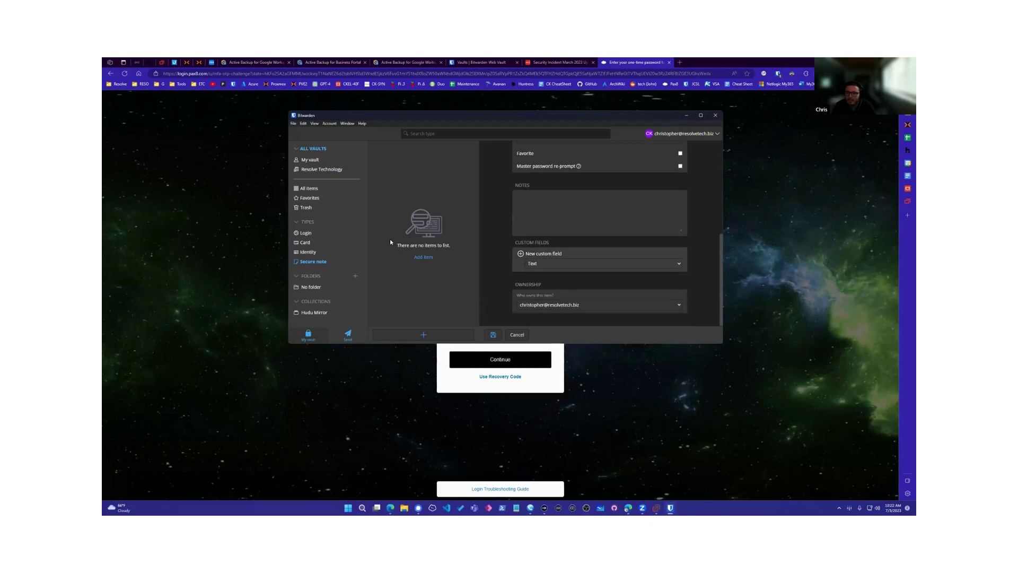
click(308, 252)
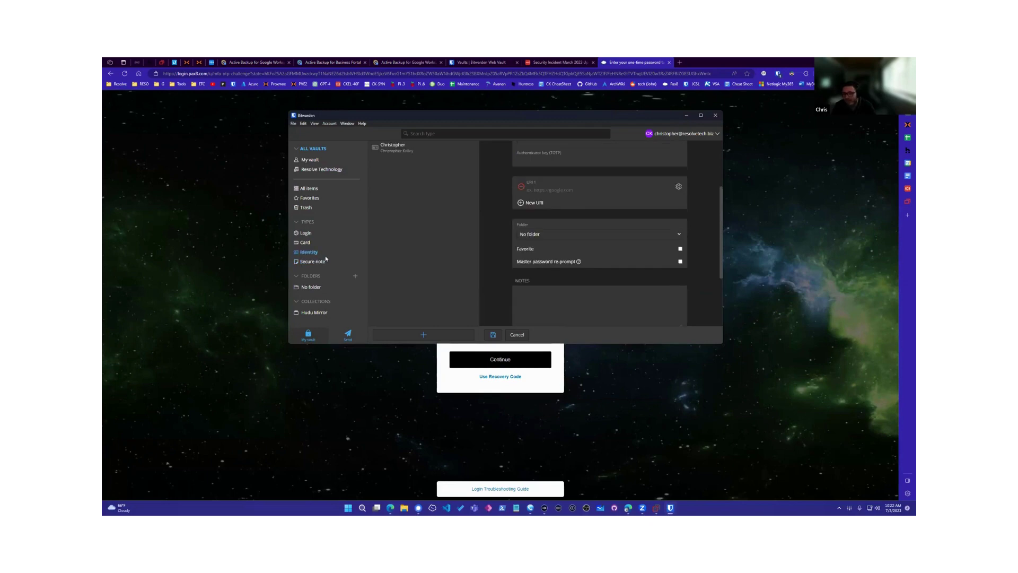
click(301, 244)
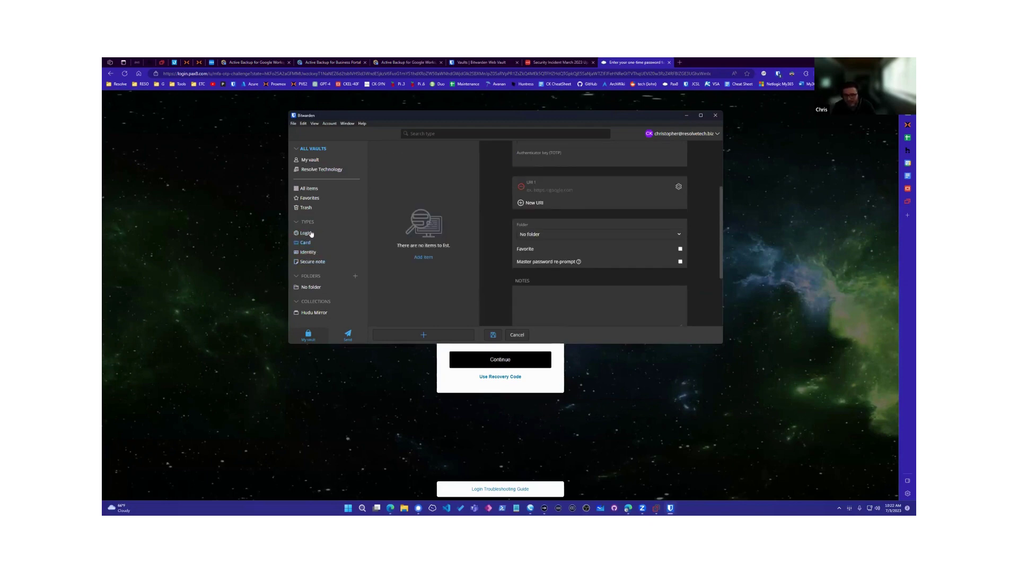
click(312, 234)
click(300, 244)
click(308, 253)
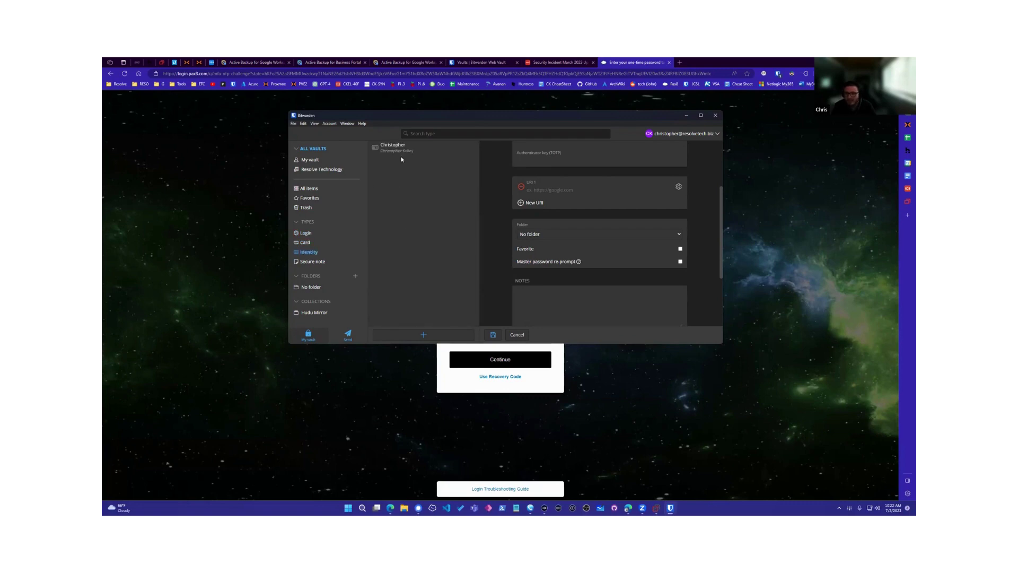
click(319, 262)
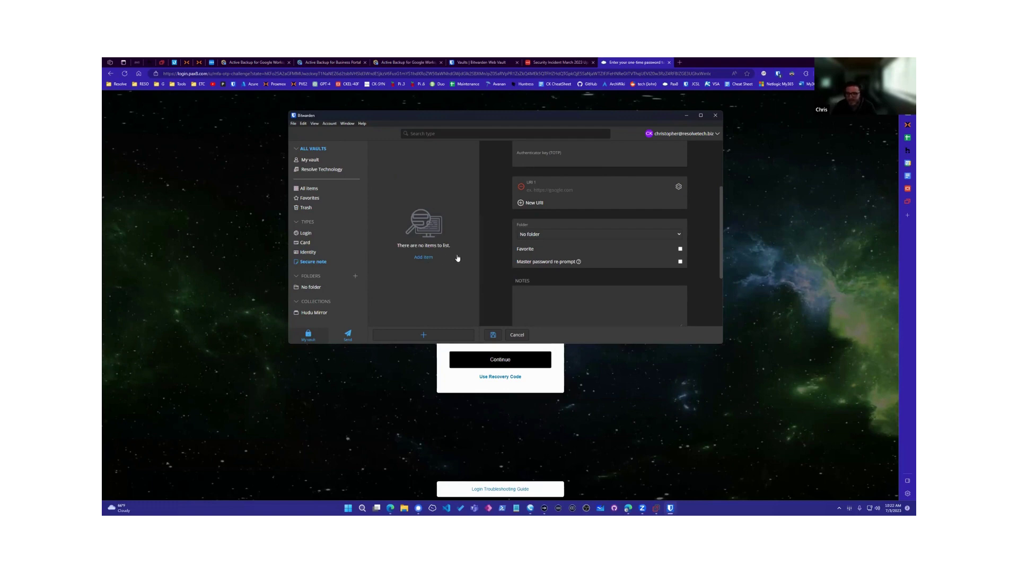
click(716, 115)
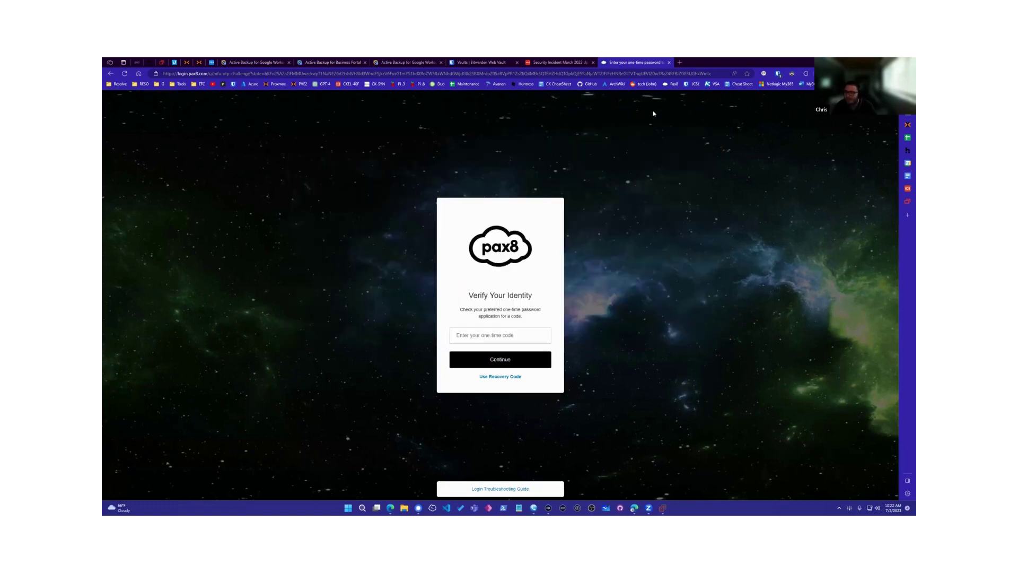
Step: Switch to the Bitwarden Web Vault tab and filter it to My vault items
click(494, 61)
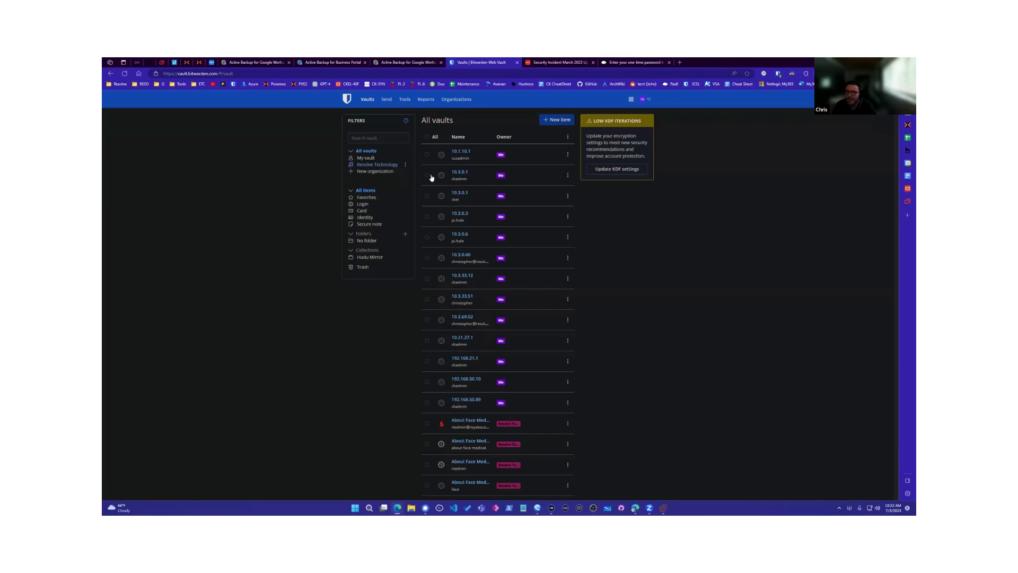
click(373, 158)
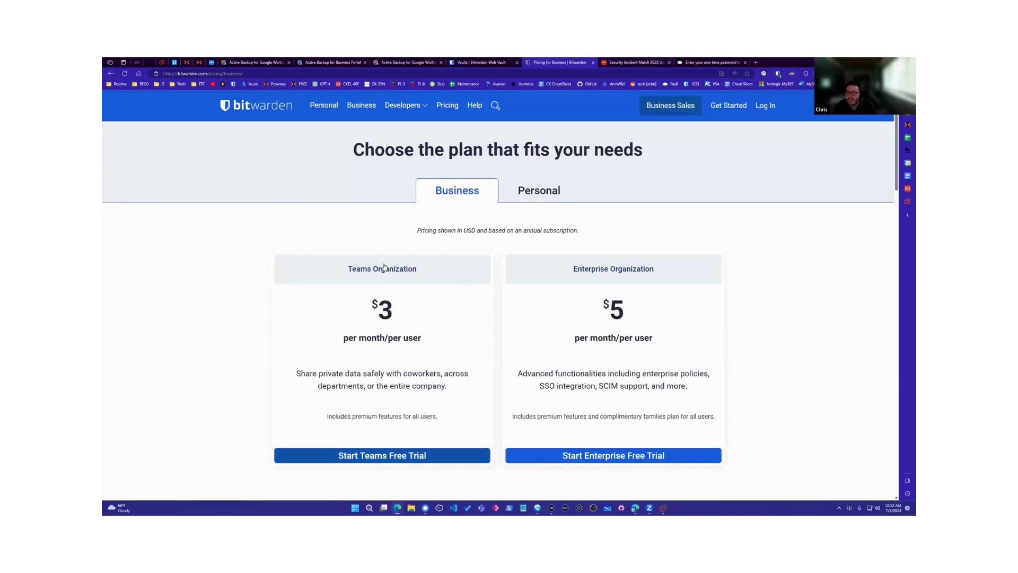
scroll(384, 266, down, 1)
scroll(381, 267, up, 1)
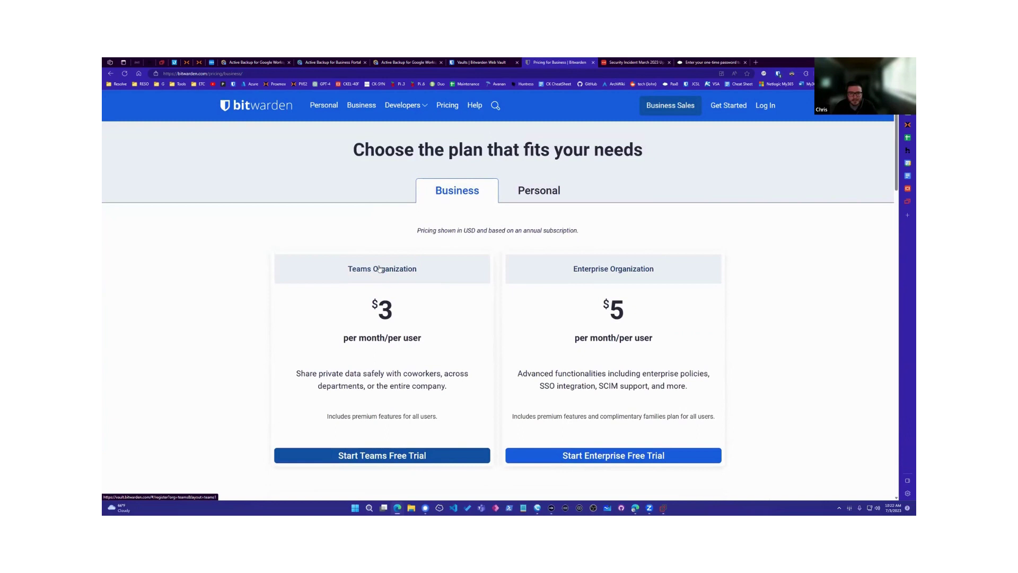
scroll(385, 228, down, 1)
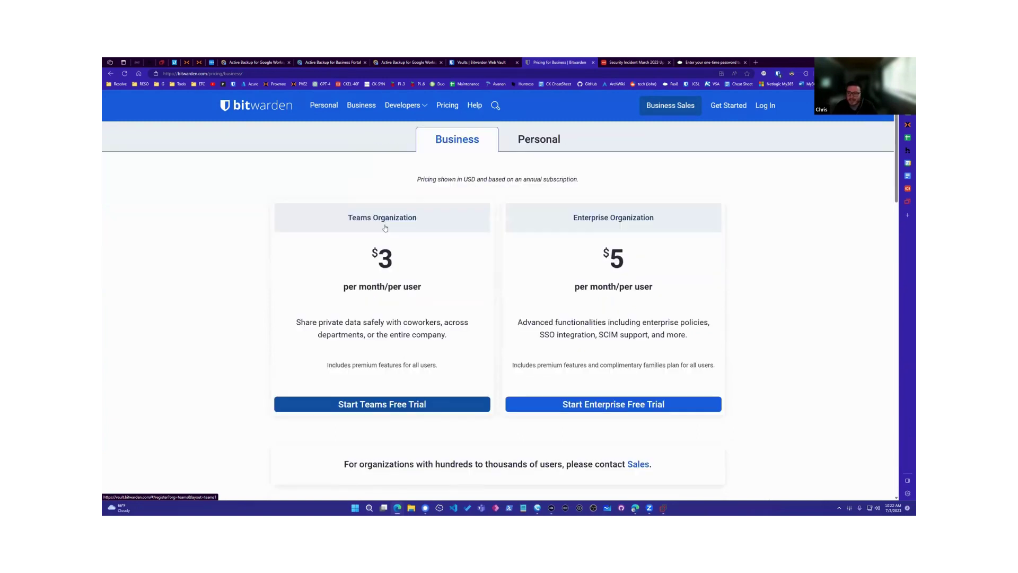
scroll(385, 228, down, 1)
scroll(385, 228, up, 3)
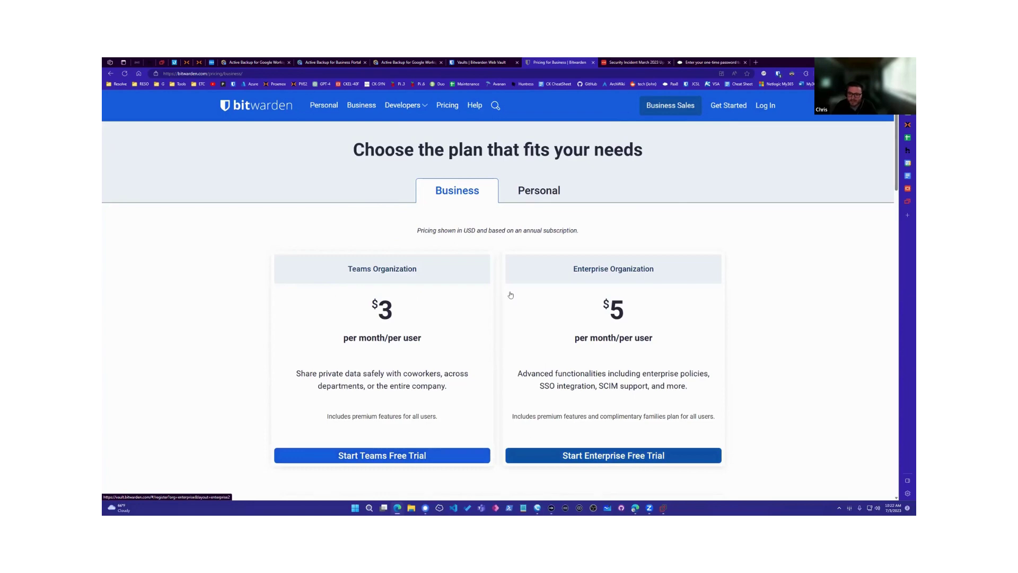
scroll(511, 295, down, 1)
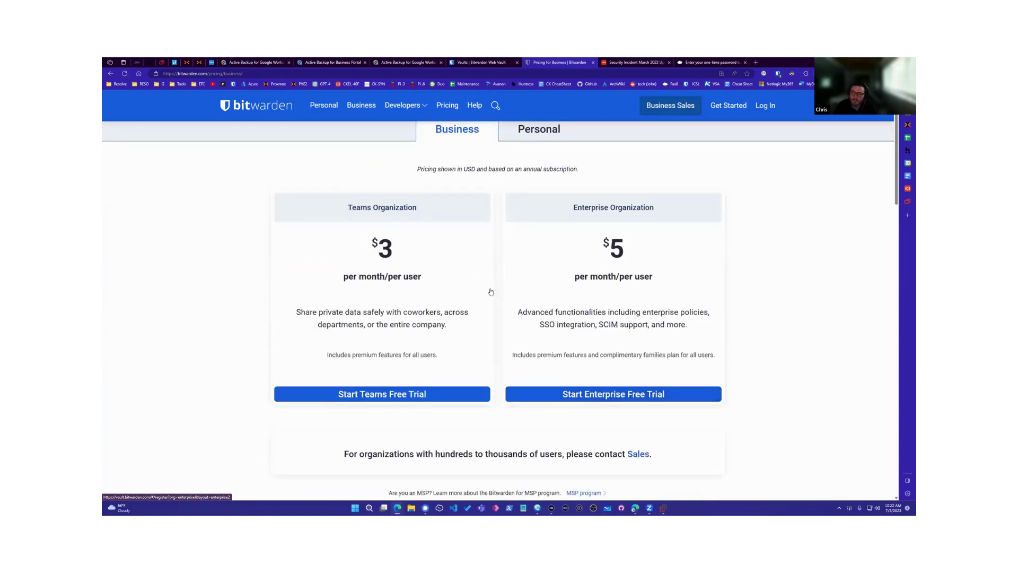
scroll(429, 293, down, 4)
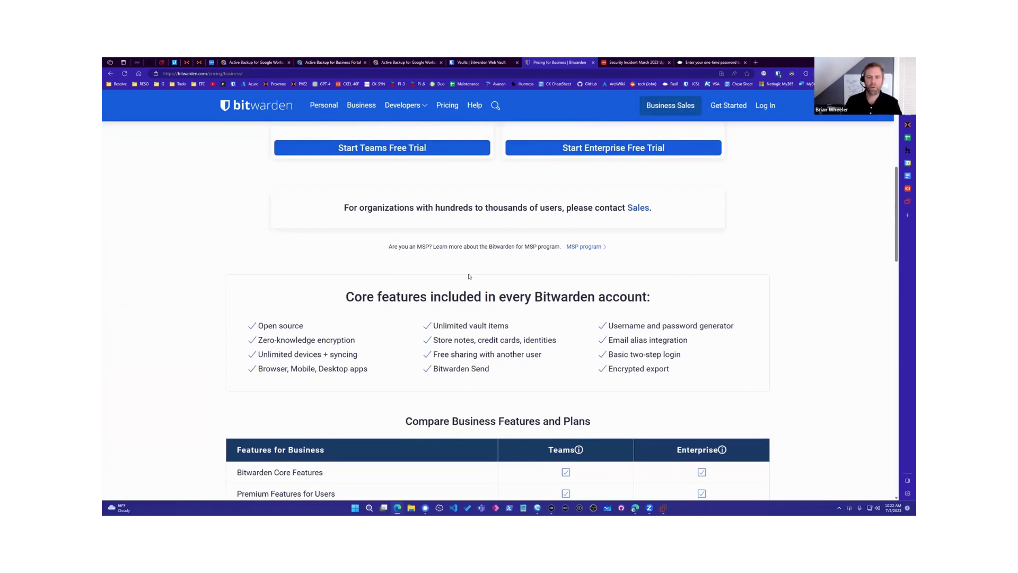
scroll(469, 276, up, 3)
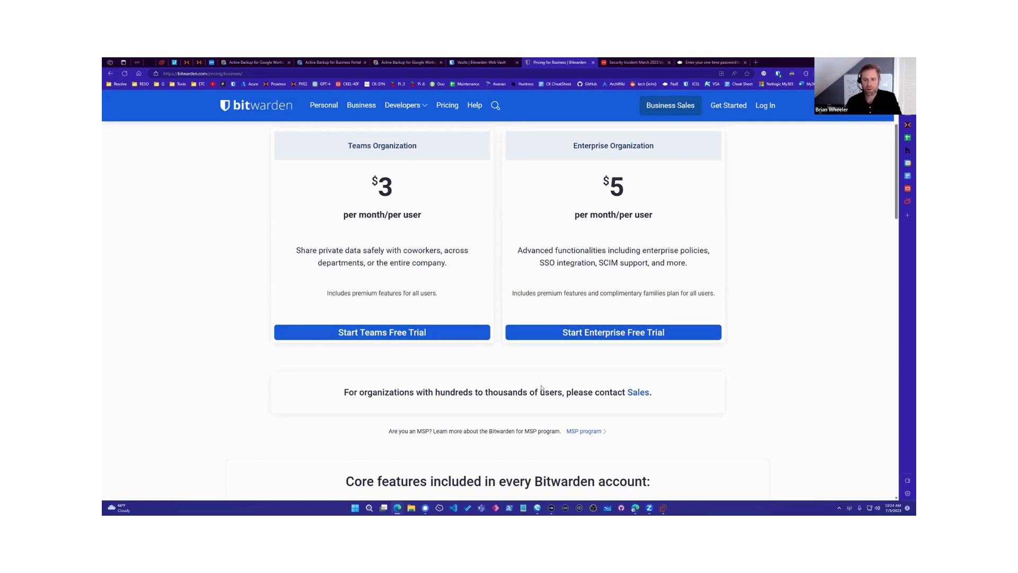
Step: Open the saved bitwarden.com login in the extension and auto-fill it into the pricing page
click(779, 73)
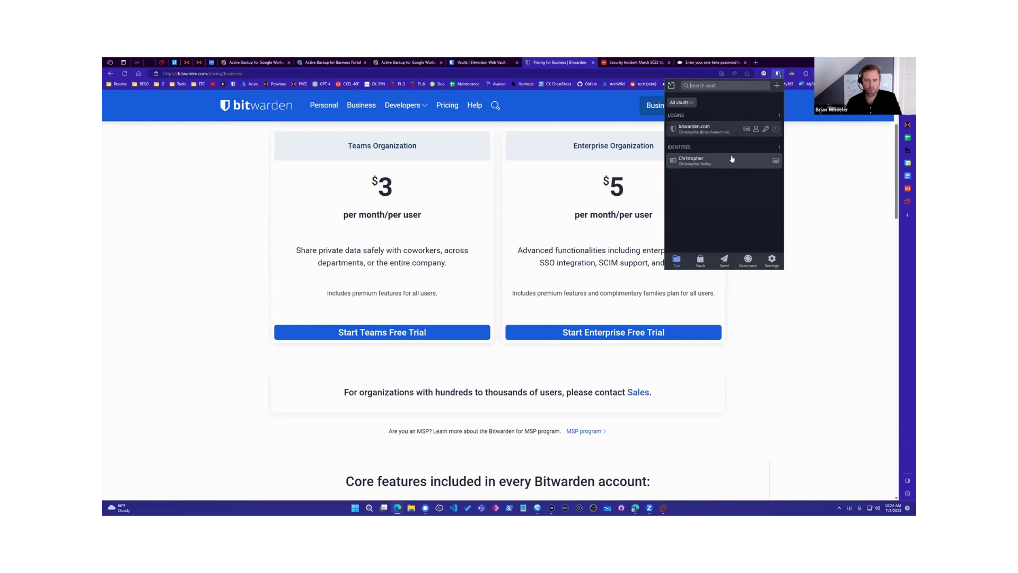
click(747, 131)
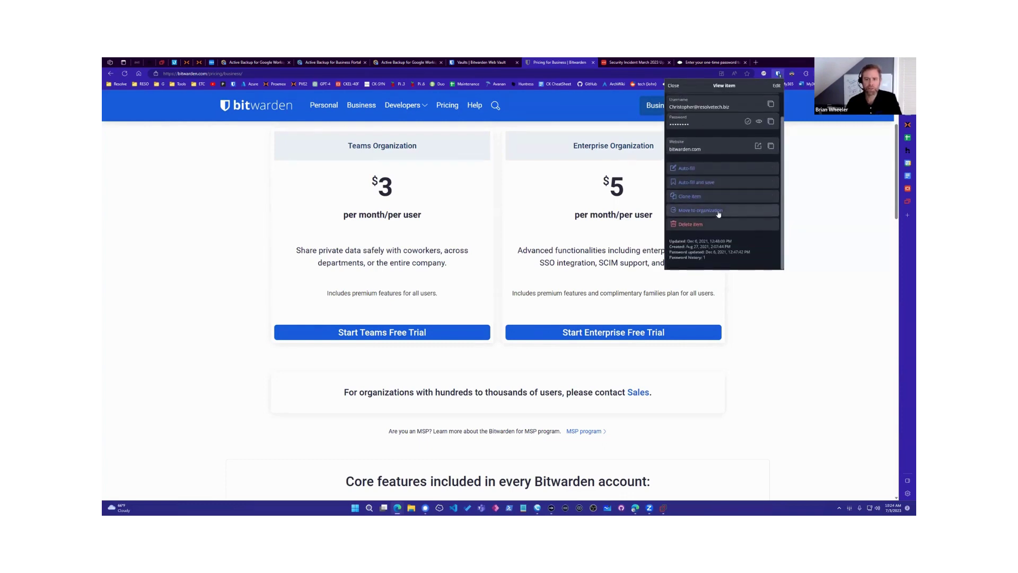
scroll(716, 207, up, 2)
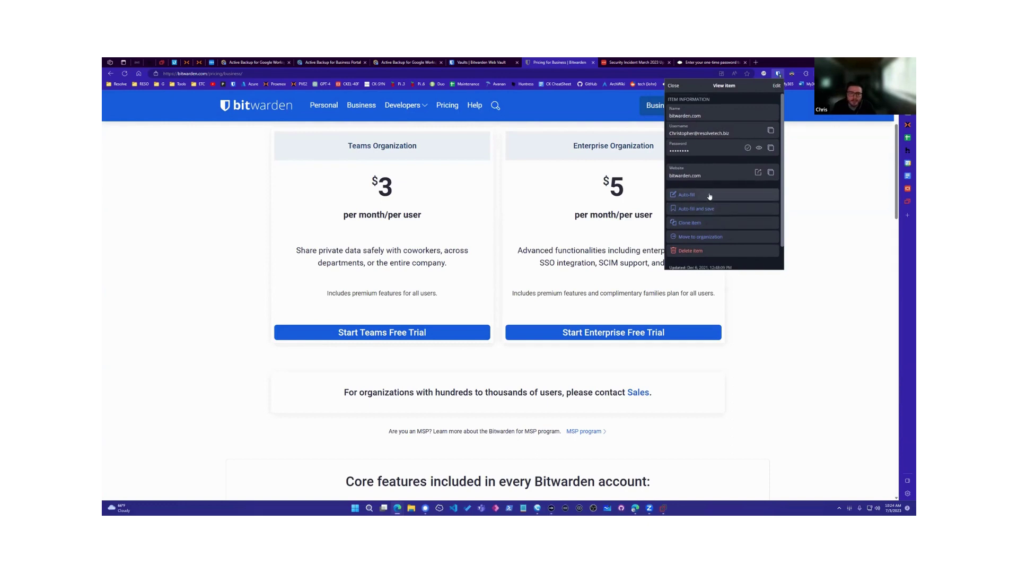
click(701, 195)
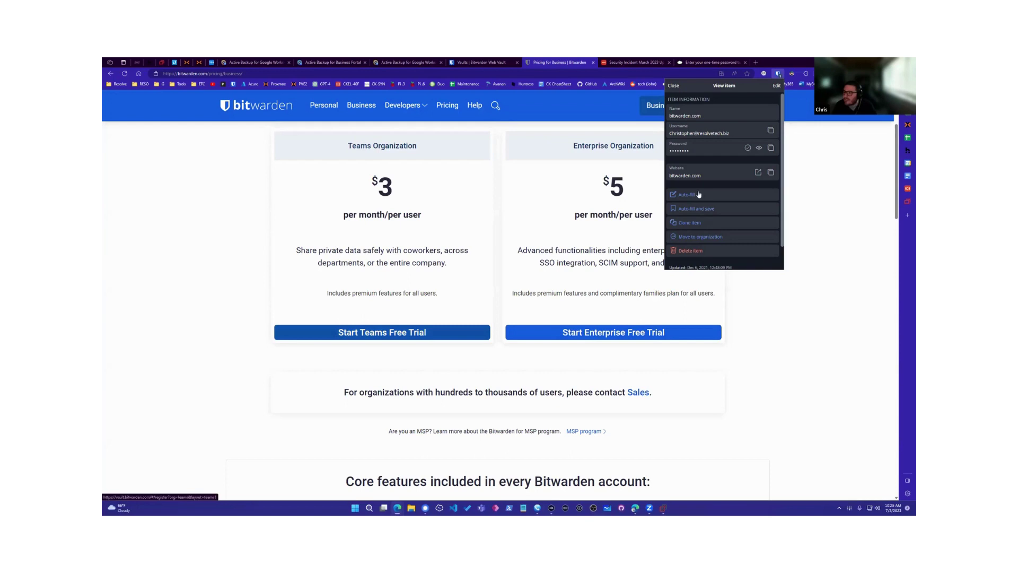
Step: Reopen the extension, list all saved Login items in the vault, and open the 192.168.21.1 login
click(792, 73)
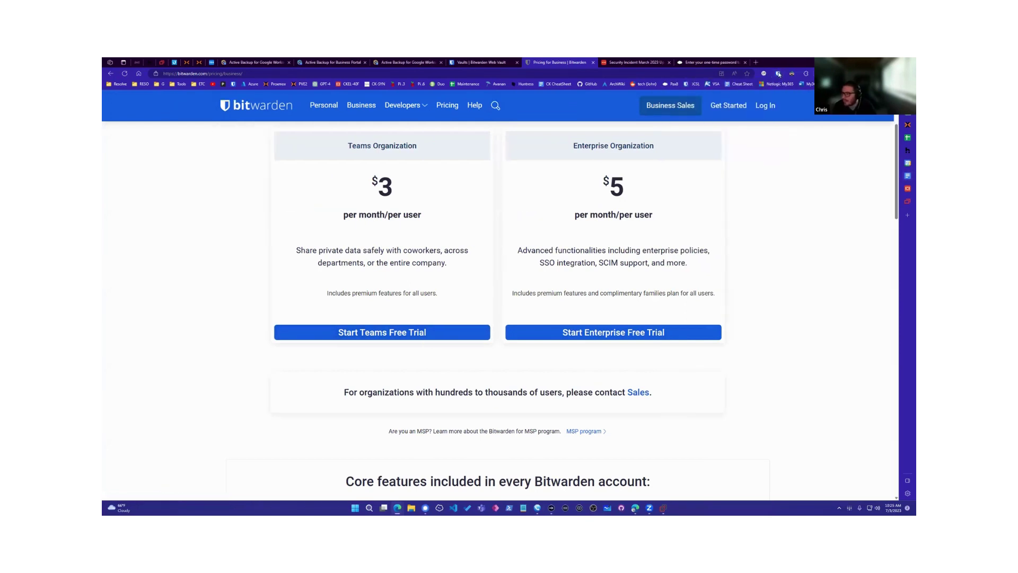
key(ctrl+shift+y)
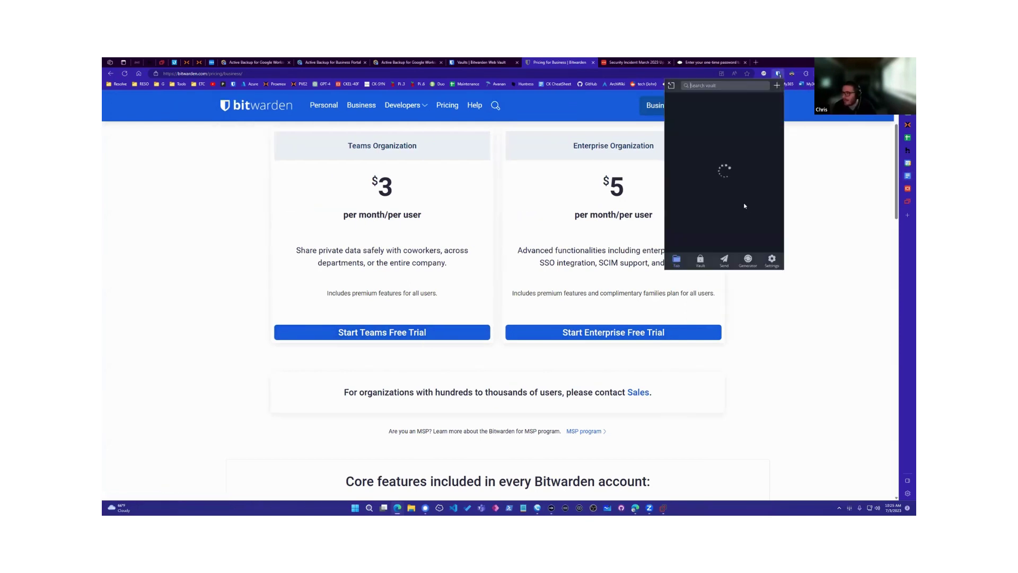
click(700, 262)
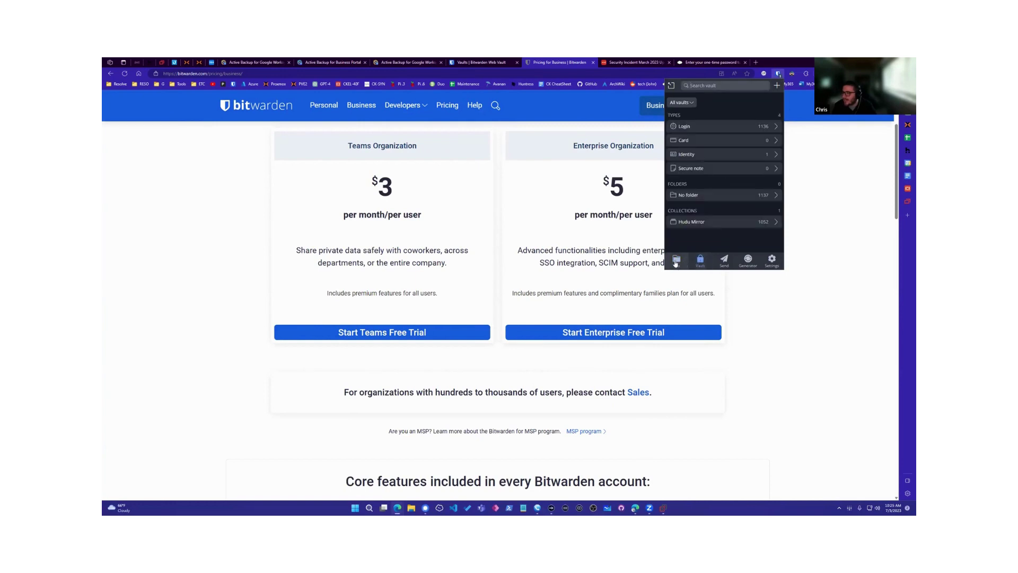
click(690, 264)
click(700, 260)
click(714, 129)
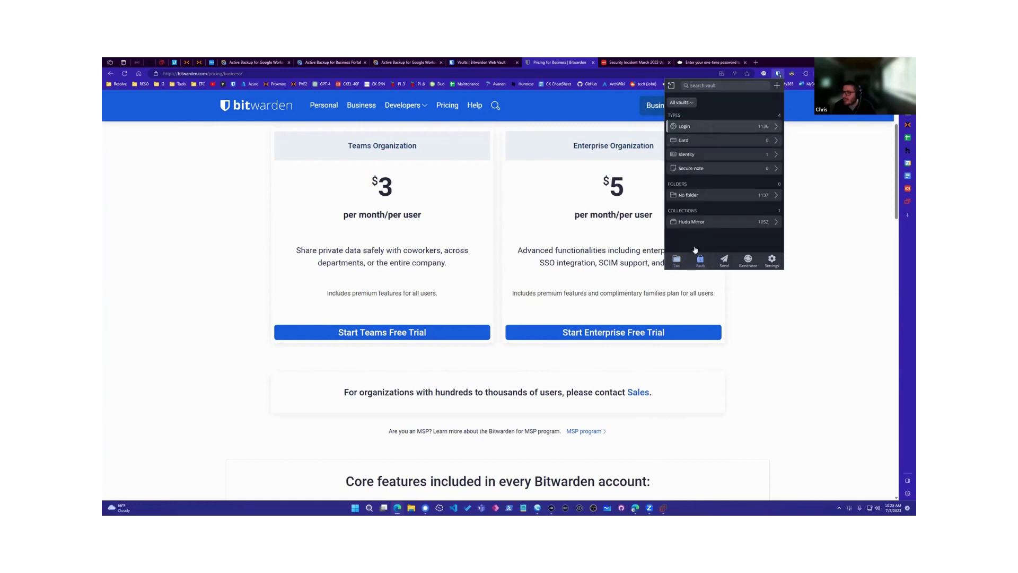
scroll(700, 203, down, 3)
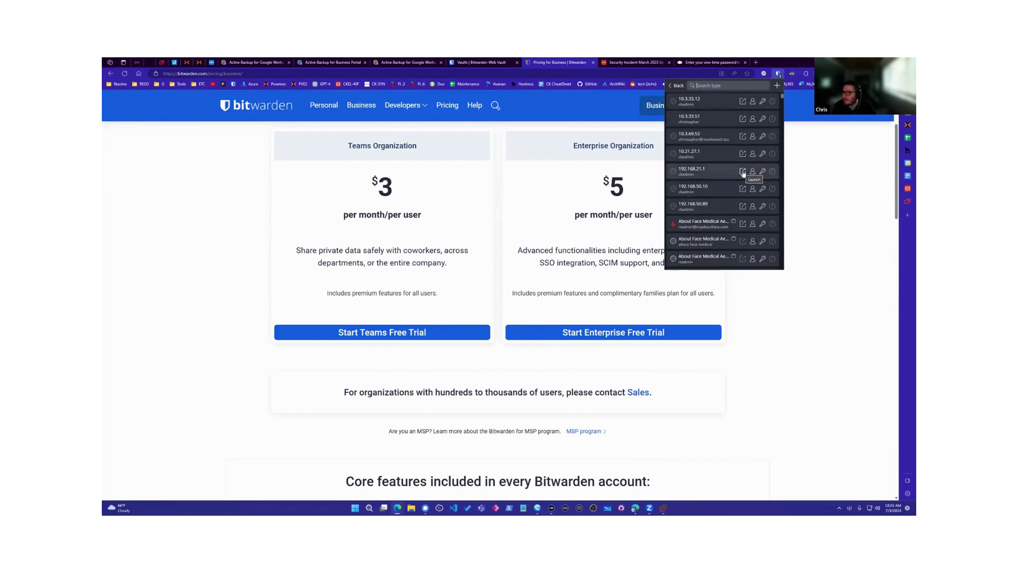
click(713, 176)
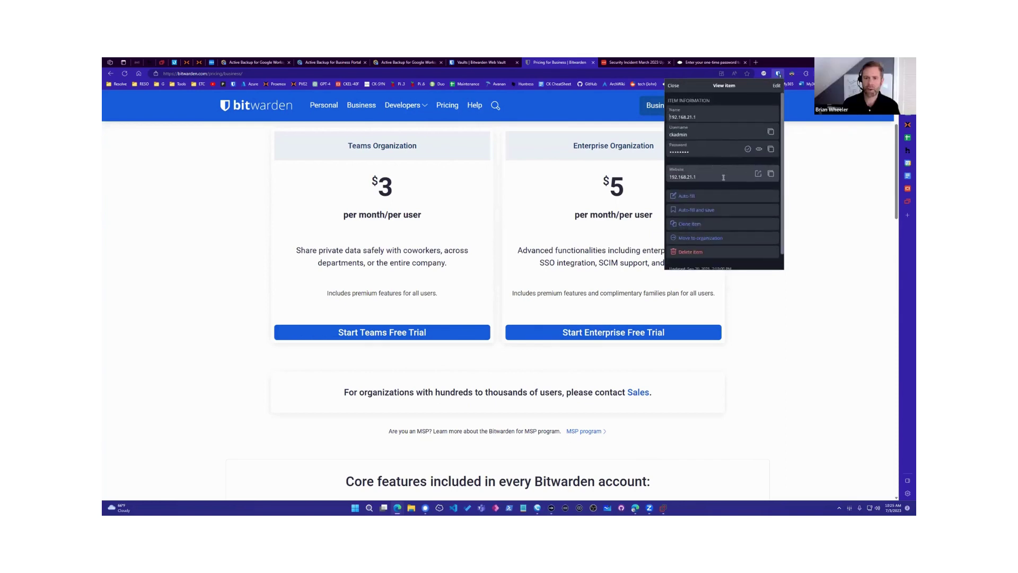
Step: Review the organization choices for moving 192.168.21.1, cancel the move, and reopen the extension
scroll(712, 223, down, 1)
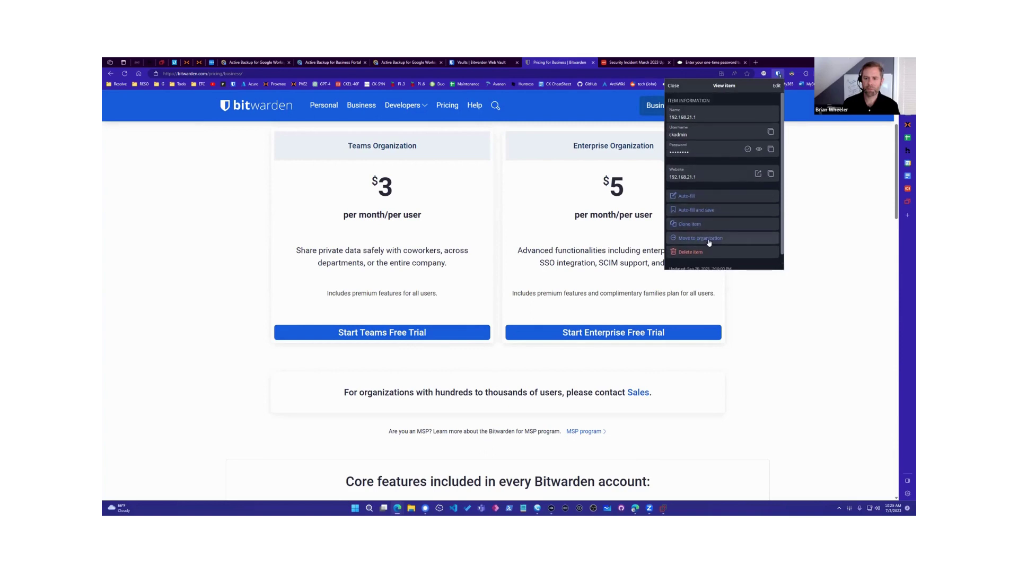
click(712, 223)
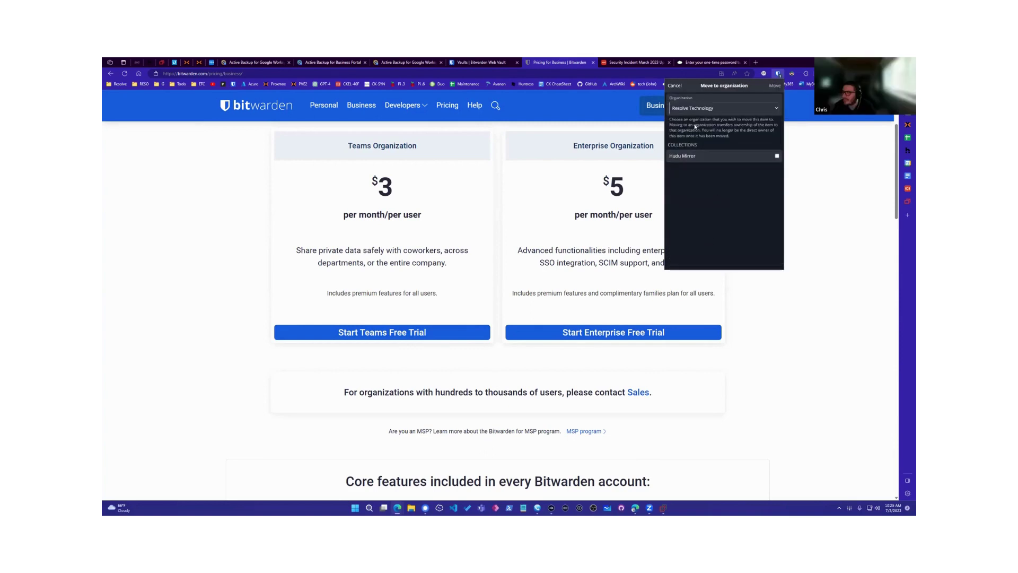
click(701, 111)
click(700, 119)
click(675, 86)
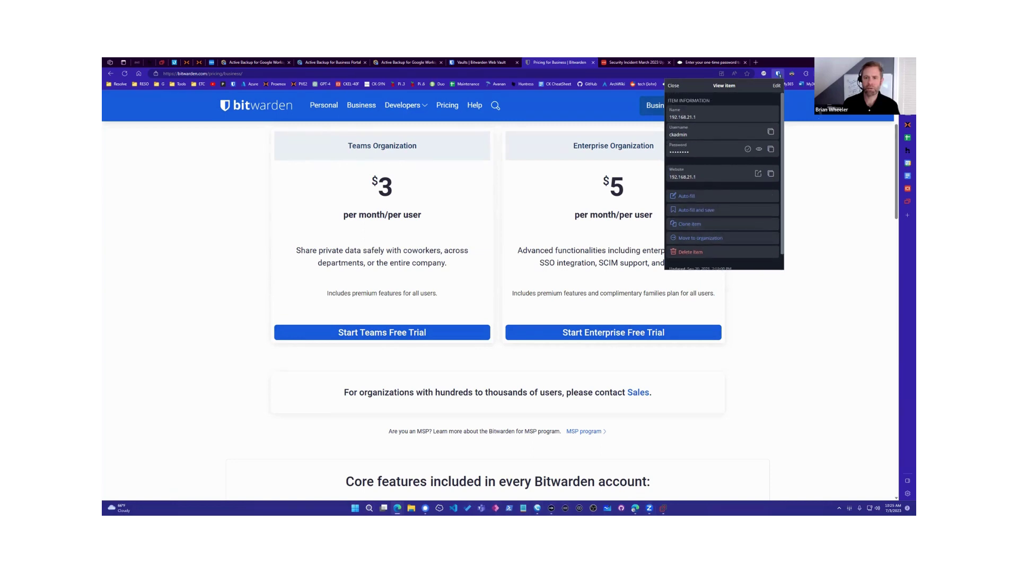
click(596, 124)
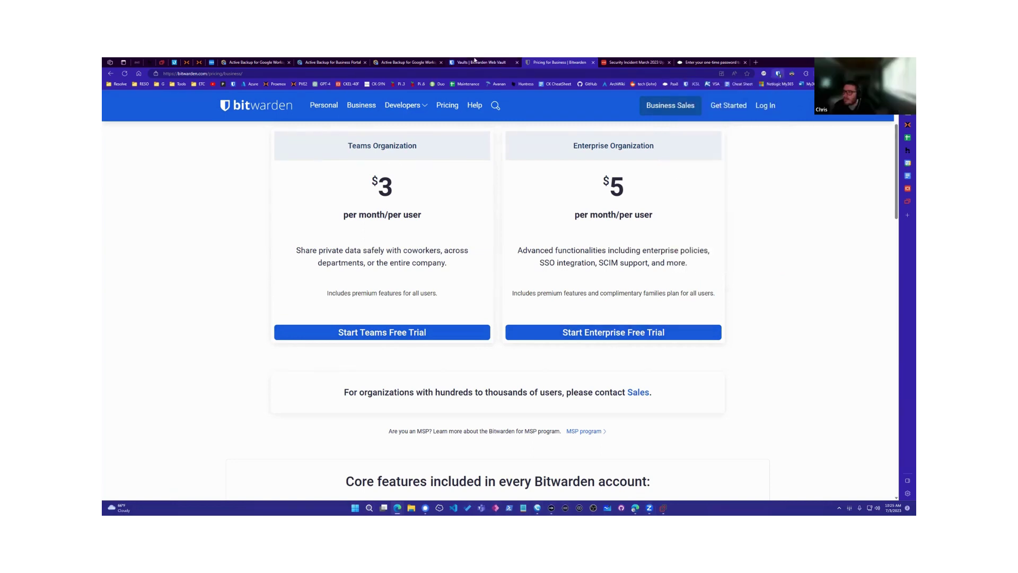
click(778, 73)
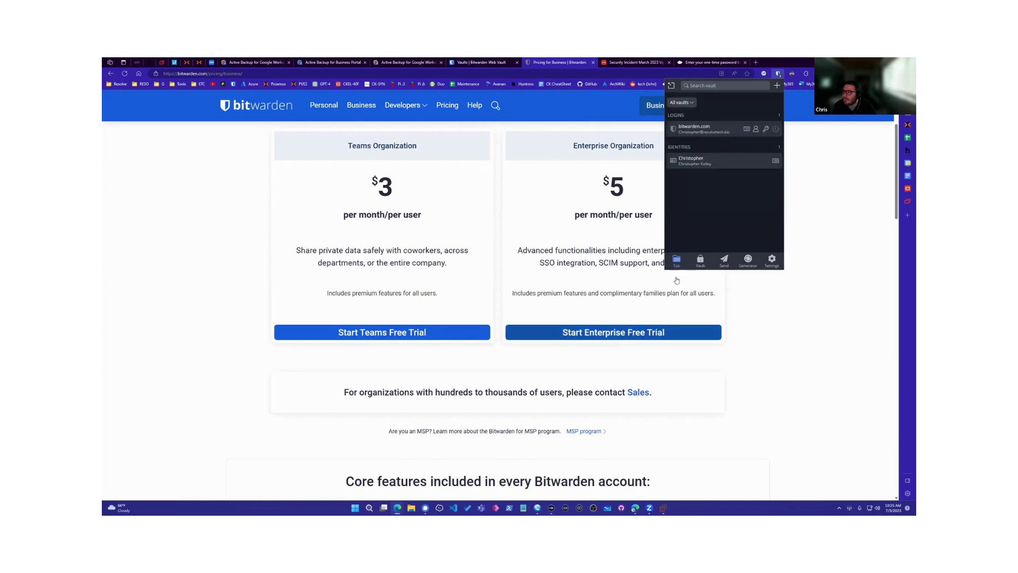
Step: Start a new text Send in the extension and enter its text 'enter text her'
click(724, 260)
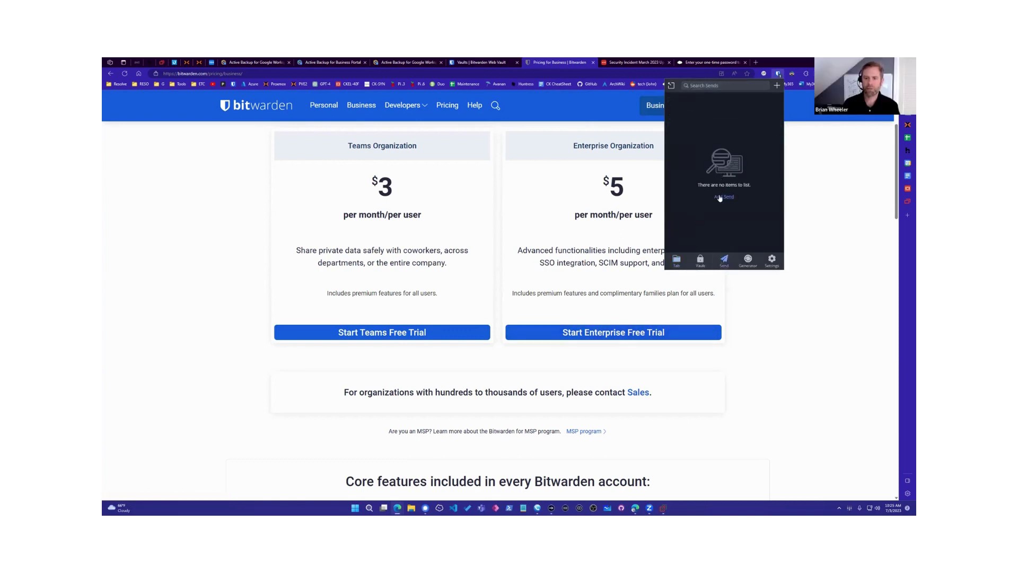
click(723, 197)
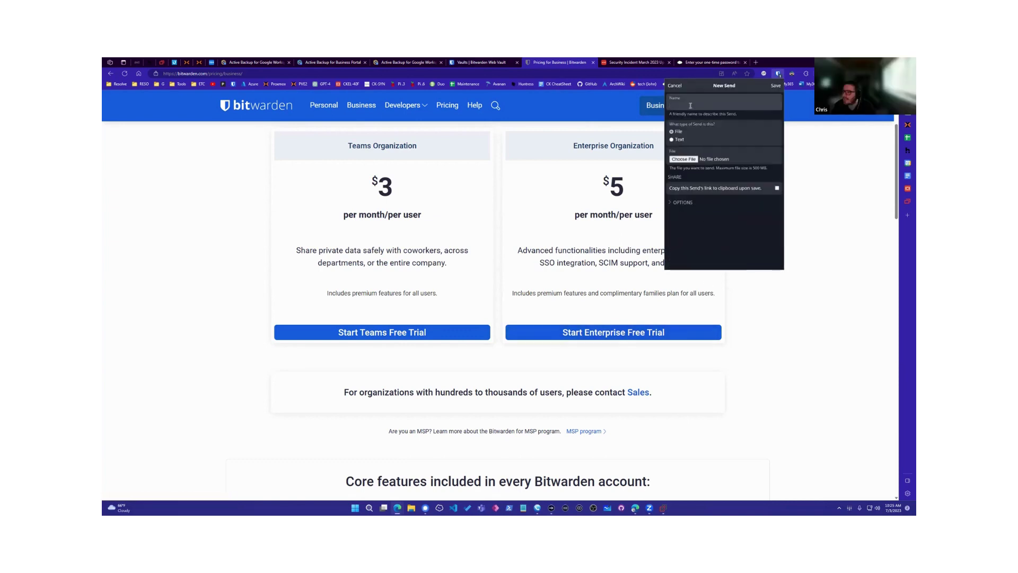
click(688, 141)
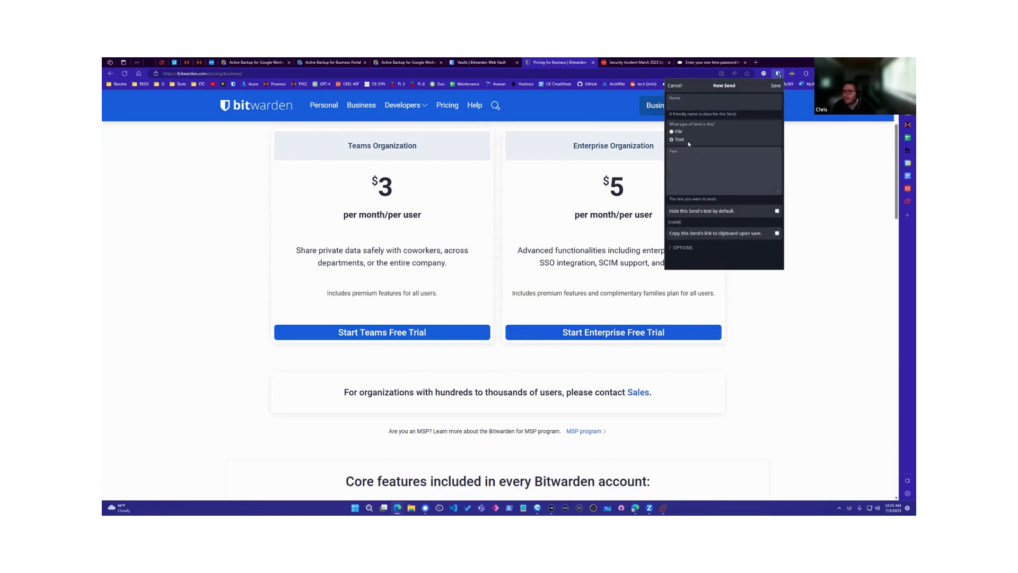
click(703, 176)
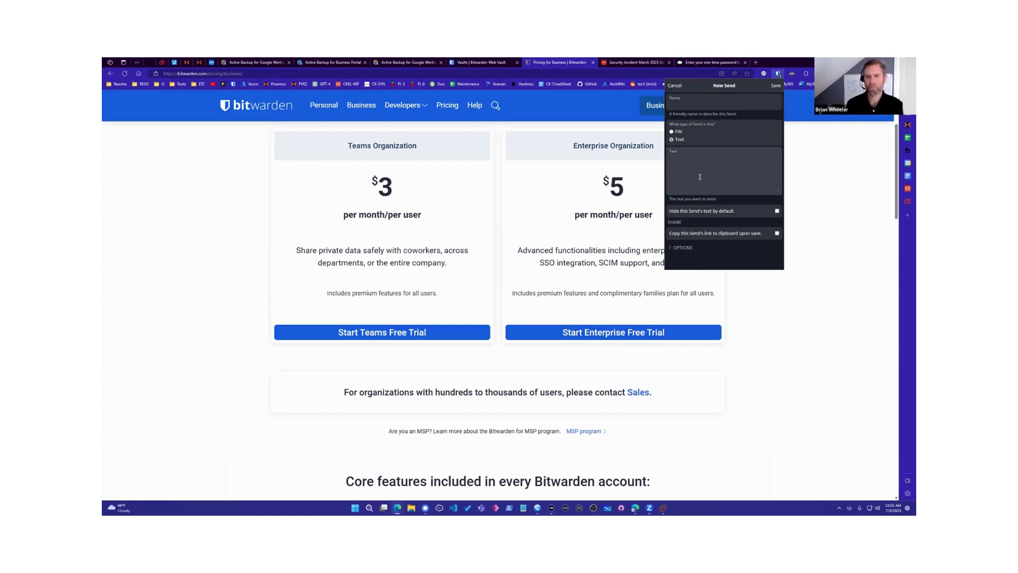
text(enter text her)
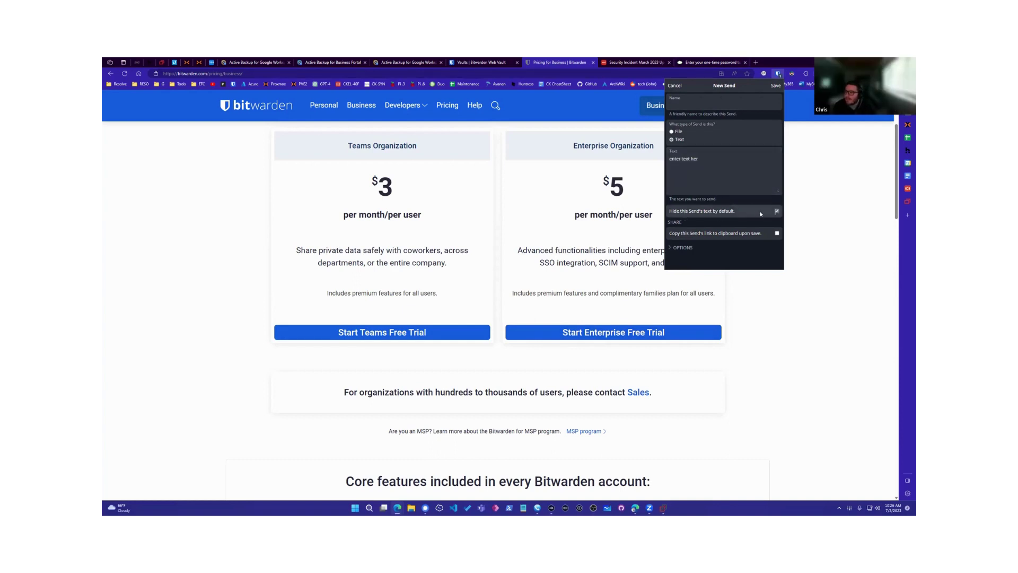
Step: Hide the Send's text by default, name it 'test', and save it
click(689, 213)
click(700, 103)
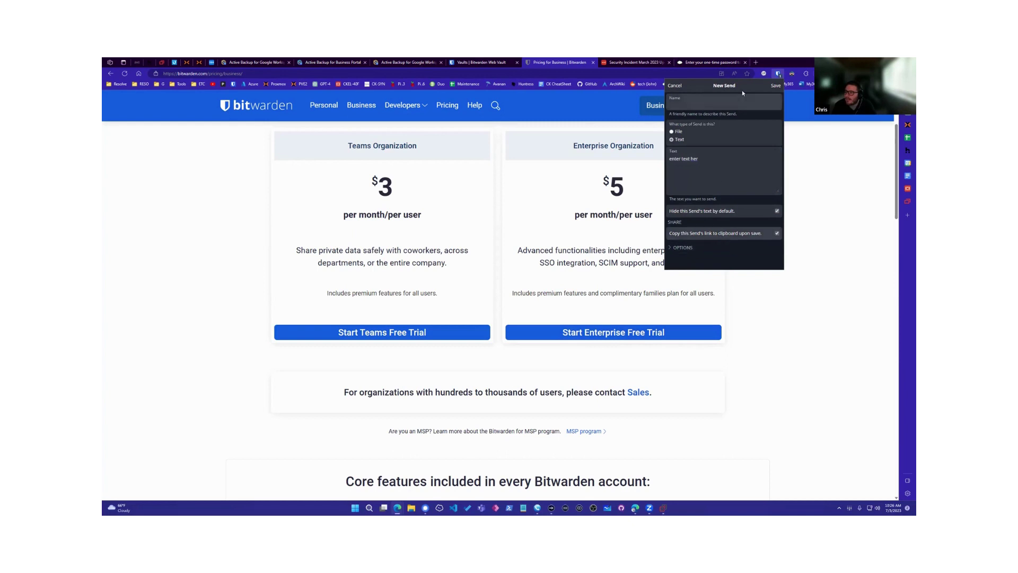
text(test)
key(Return)
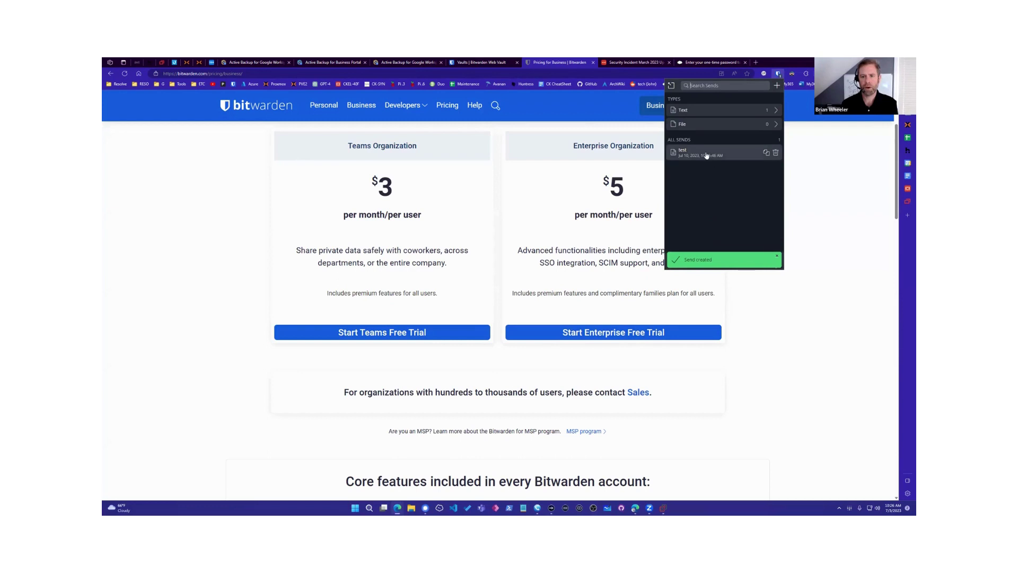
Step: Open the 'test' Send, look over its Options (deletion 07/10/2023 10:25 AM), and save it again
click(705, 154)
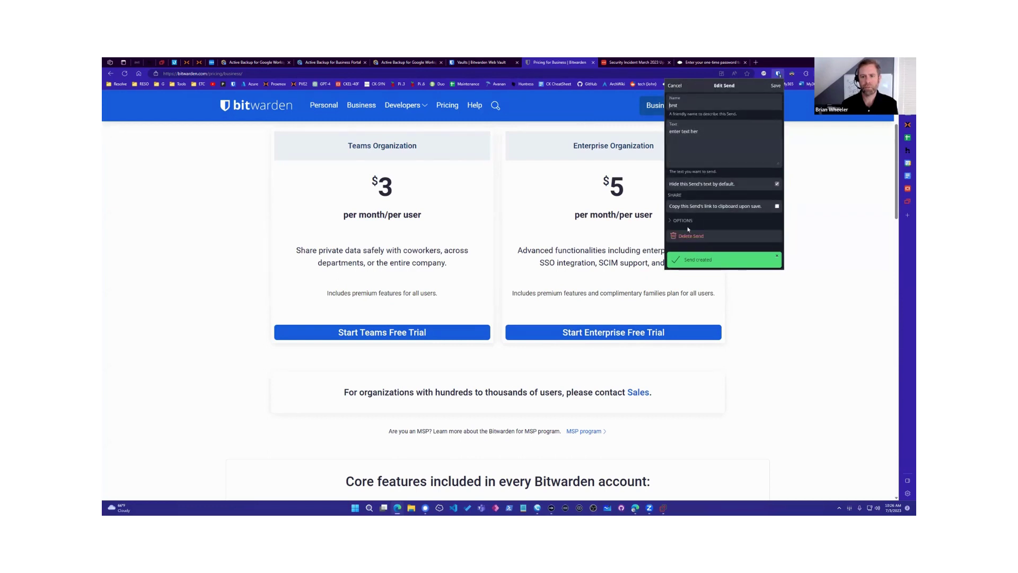
click(689, 220)
scroll(700, 222, down, 2)
scroll(701, 223, down, 1)
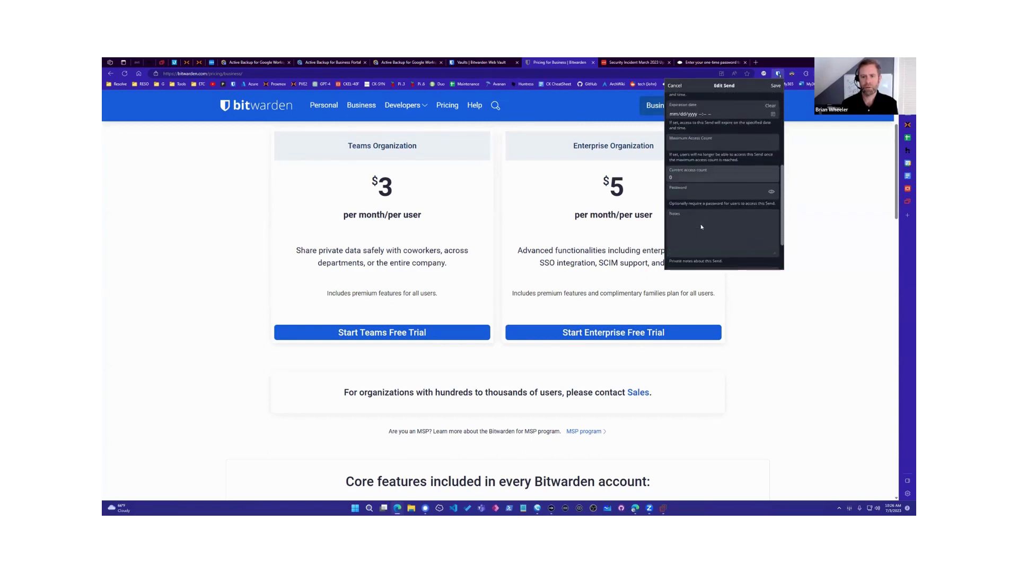
scroll(708, 202, up, 2)
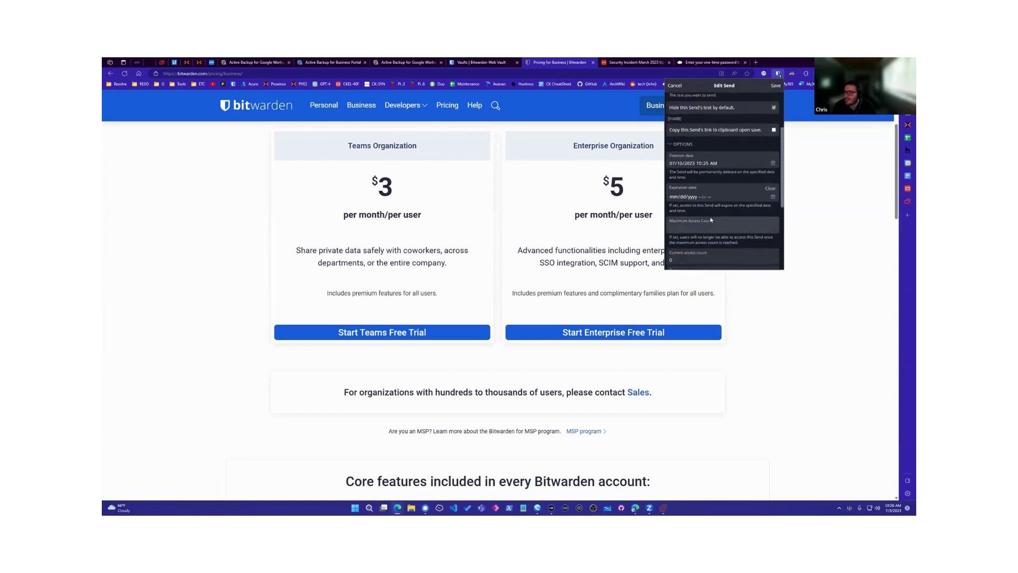
scroll(701, 223, down, 2)
scroll(698, 228, up, 4)
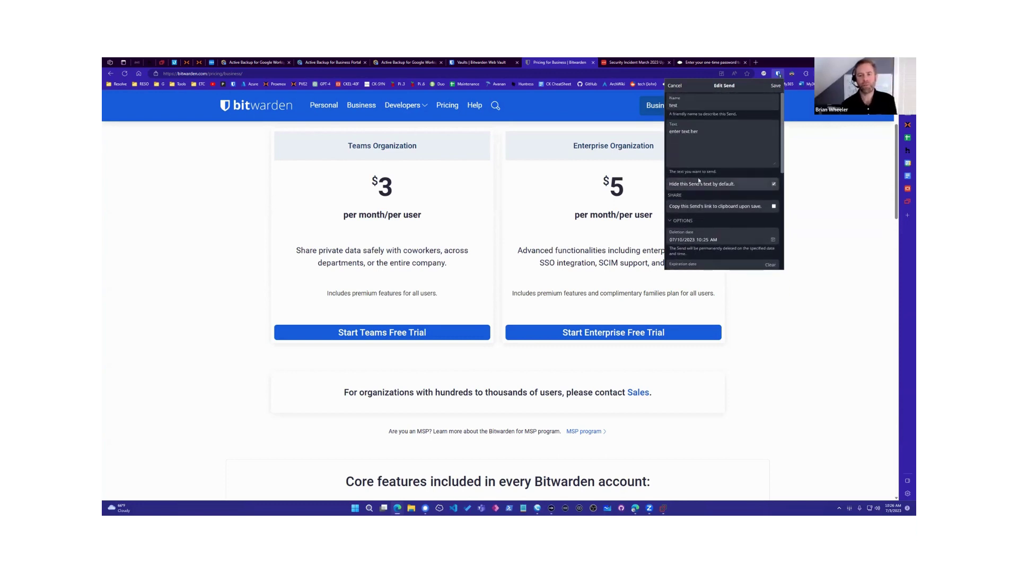
click(699, 220)
click(700, 220)
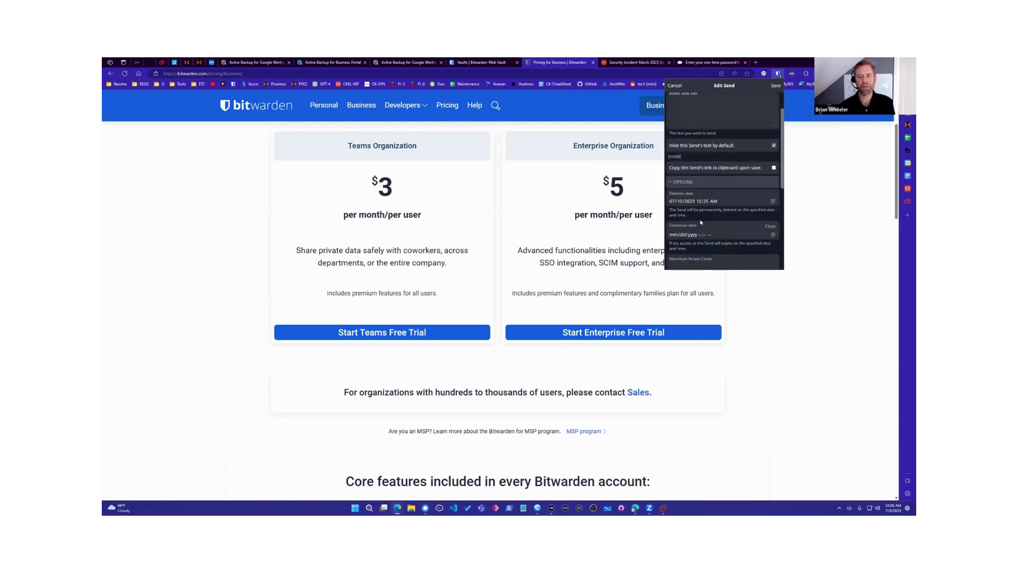
scroll(710, 208, down, 5)
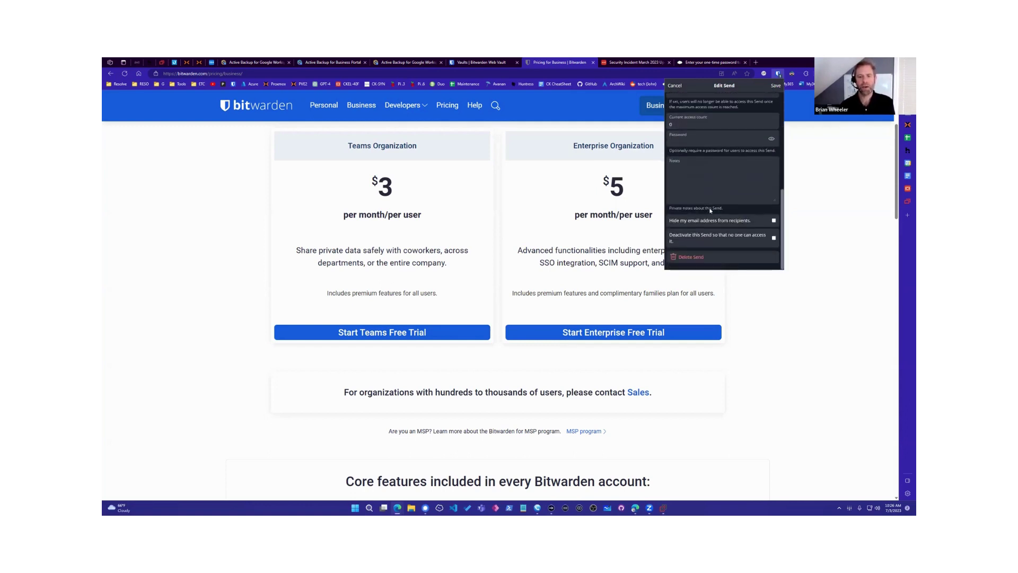
scroll(713, 202, up, 5)
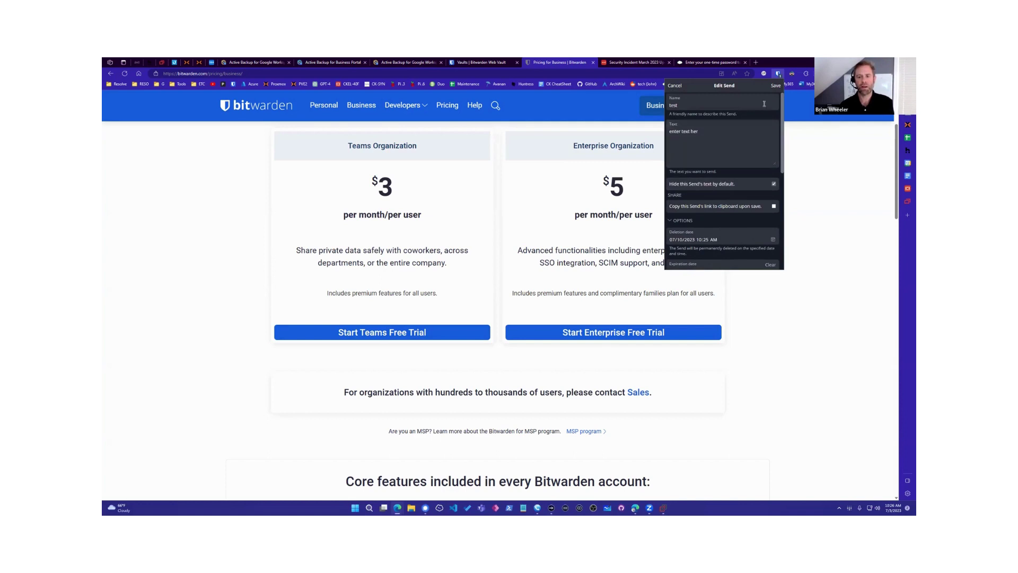
click(776, 86)
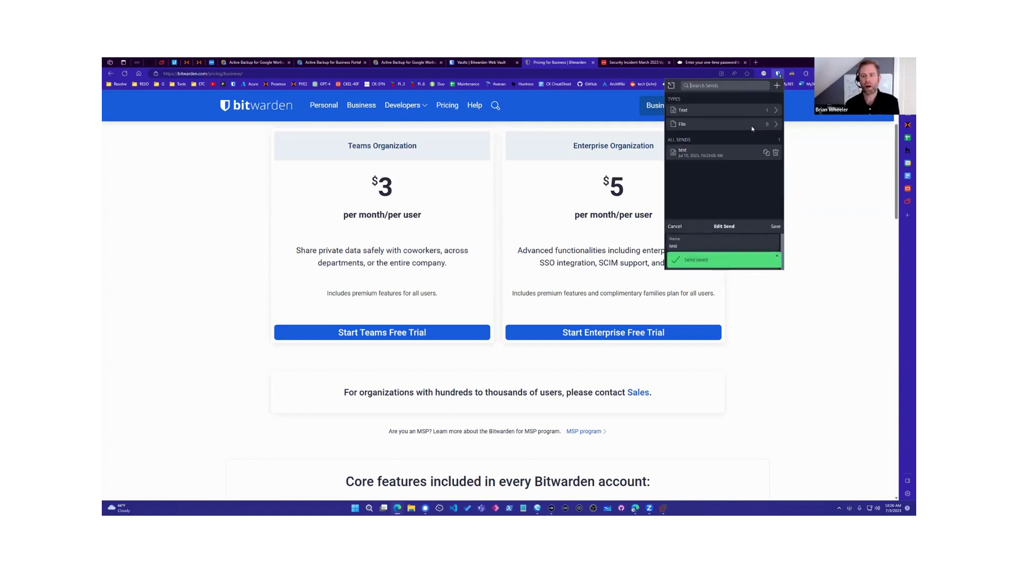
Step: Copy the 'test' Send's link, paste it into a new Notepad note, then discard the note unsaved
click(765, 155)
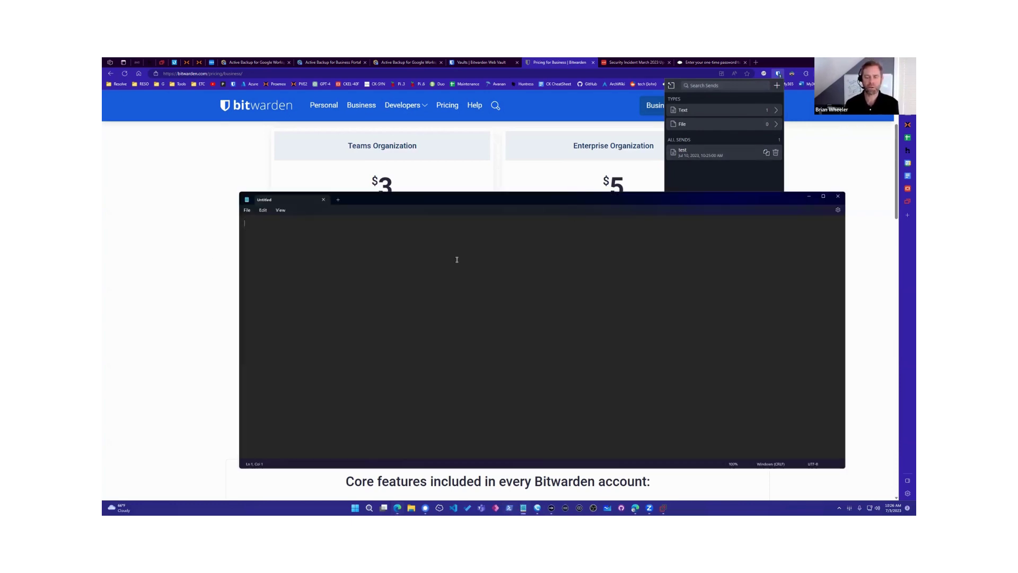
key(ctrl+v)
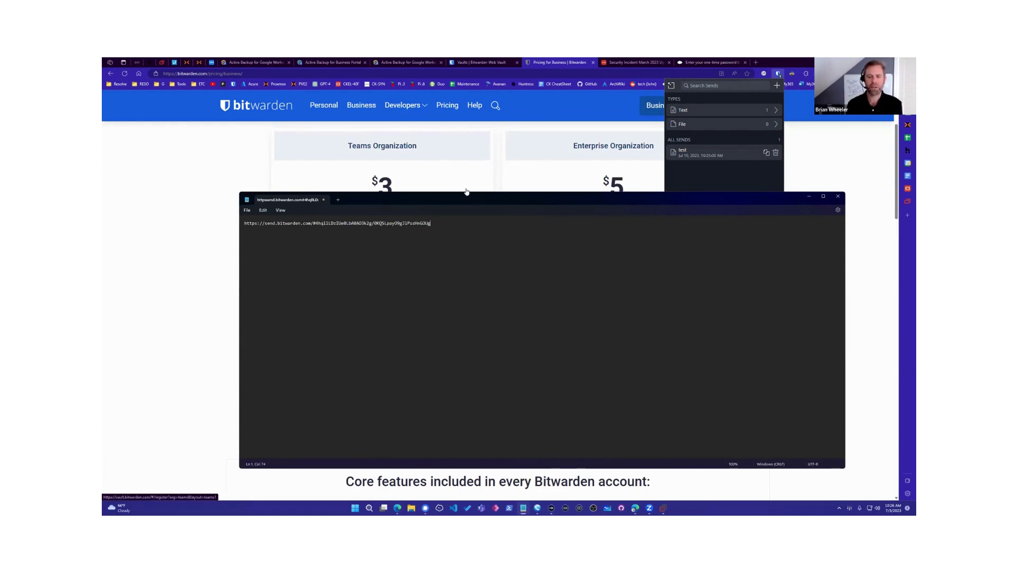
key(ctrl+a)
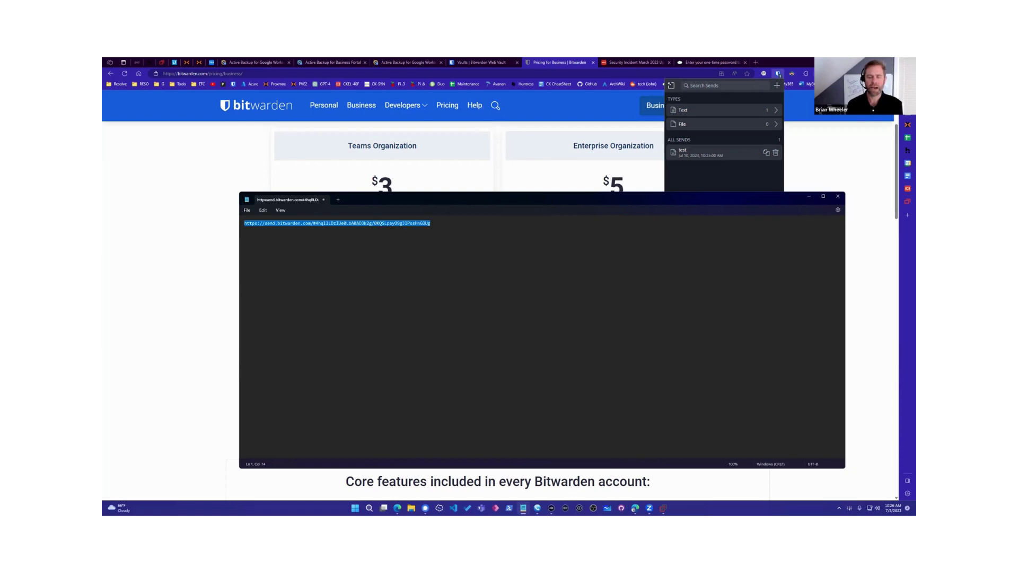
click(323, 200)
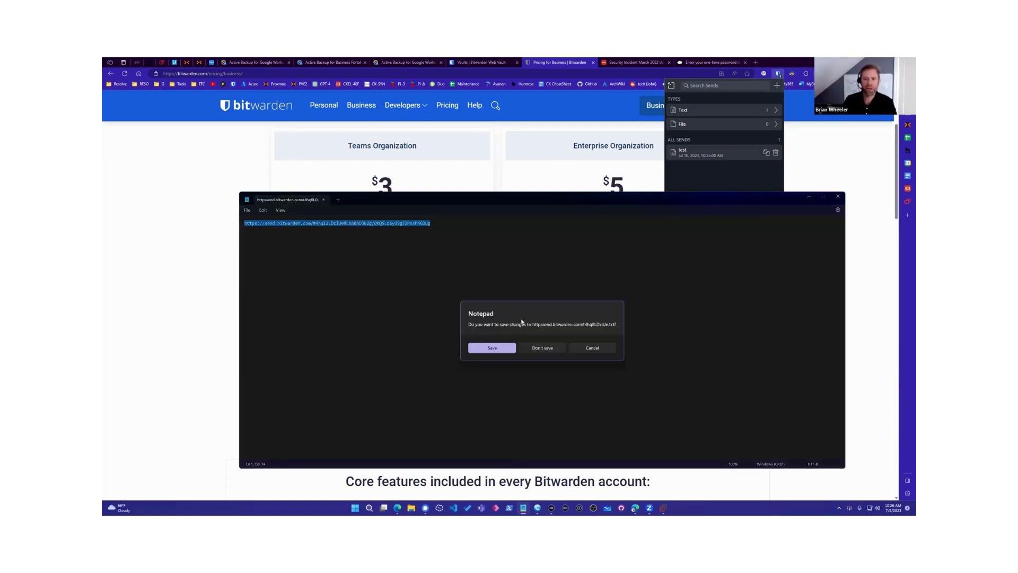
click(539, 348)
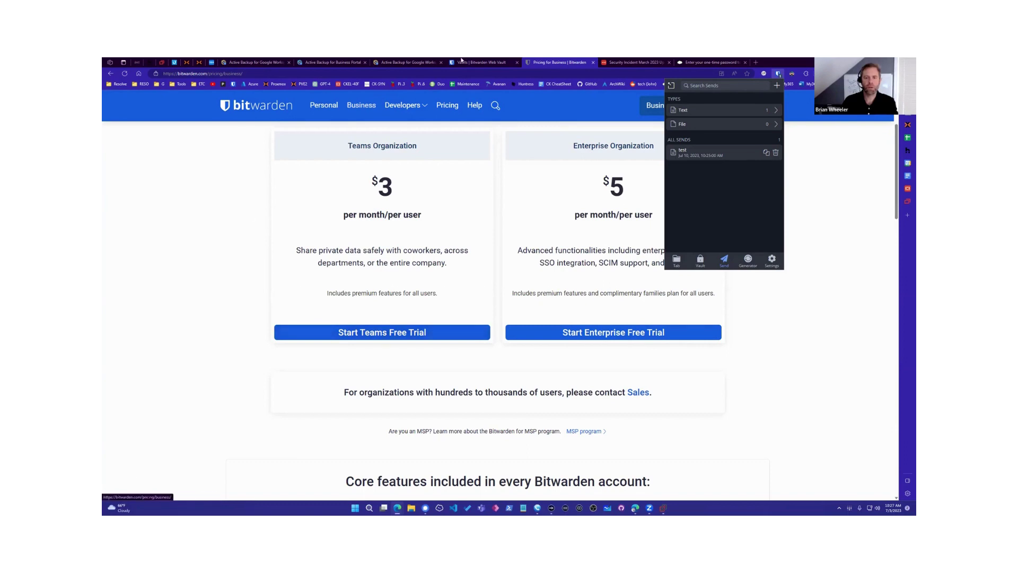
Step: In the web vault, go to Account settings > Emergency access
click(480, 63)
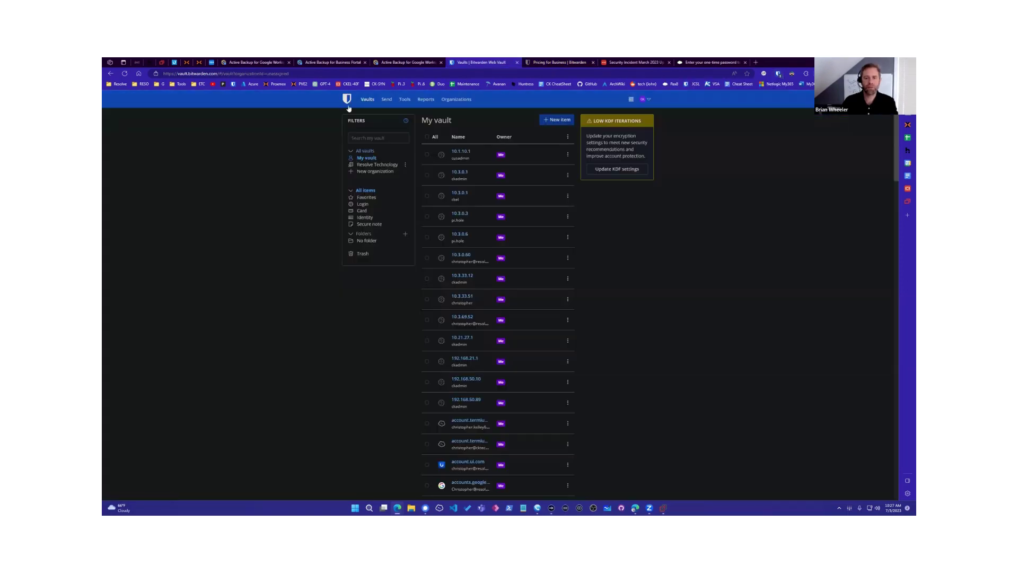
click(643, 99)
click(668, 128)
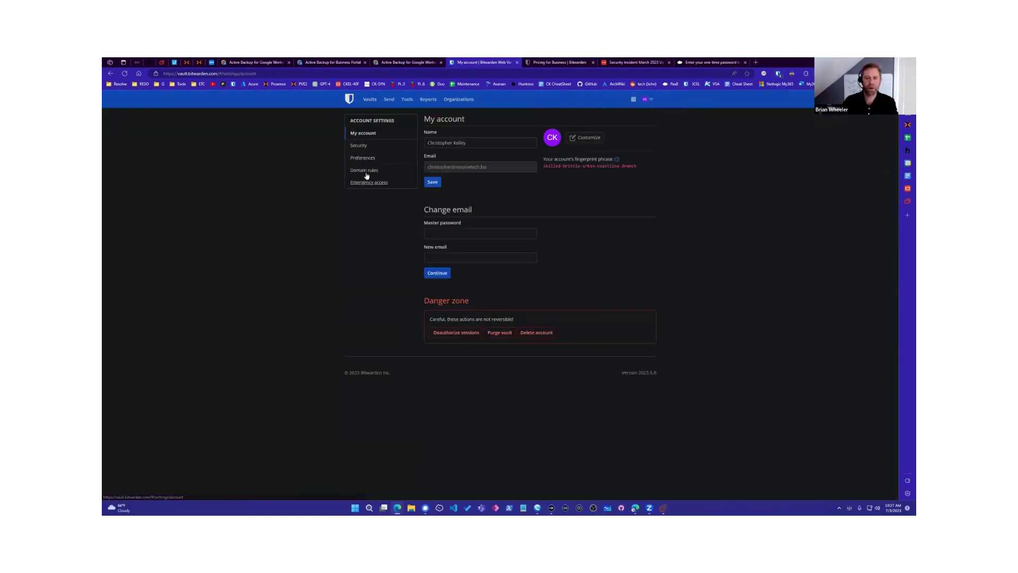
click(370, 182)
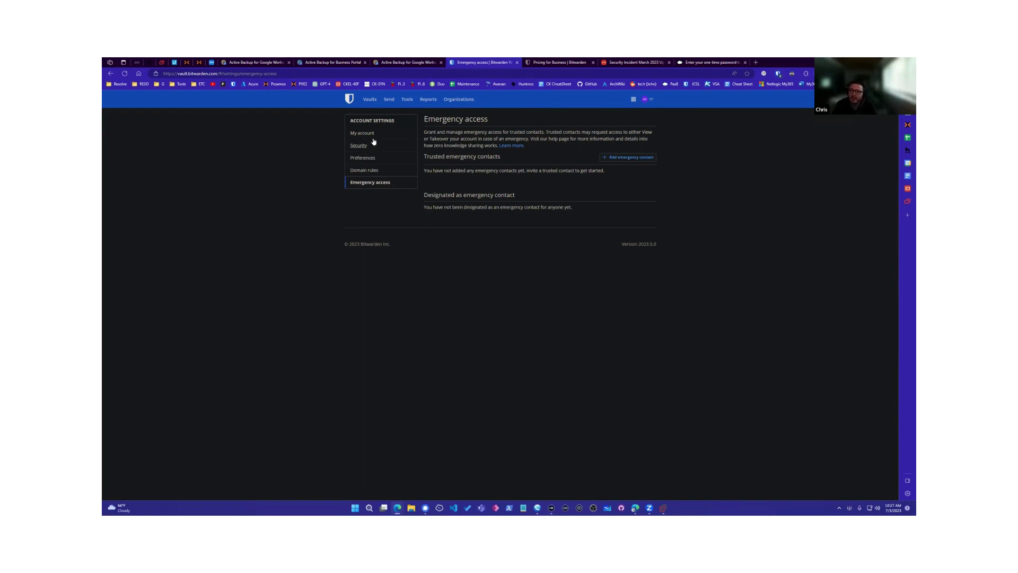
Step: Highlight the emergency access explanation texts, then open the Learn more help article
drag(460, 173, 582, 193)
click(583, 196)
drag(436, 218, 575, 209)
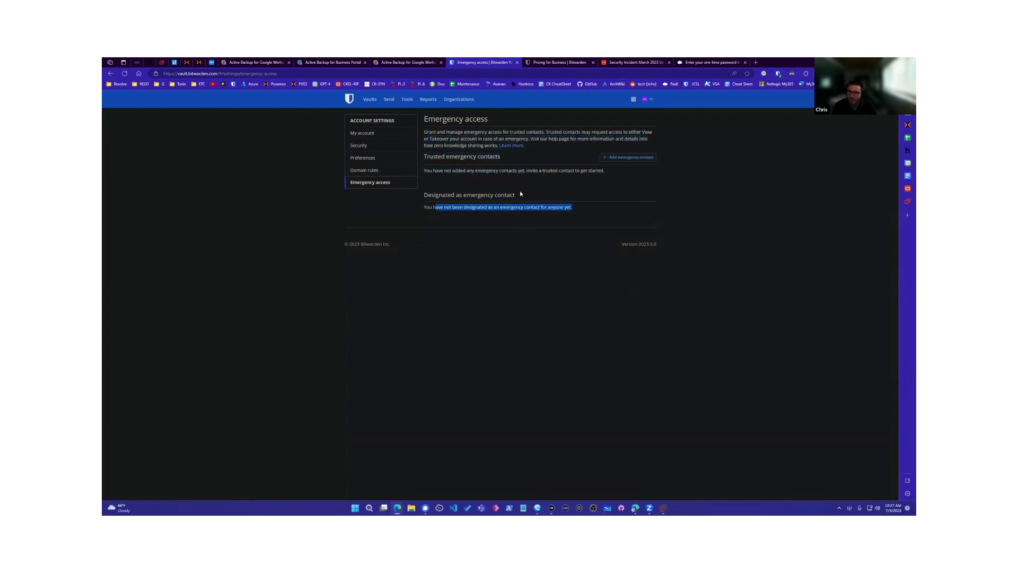
drag(436, 132, 502, 133)
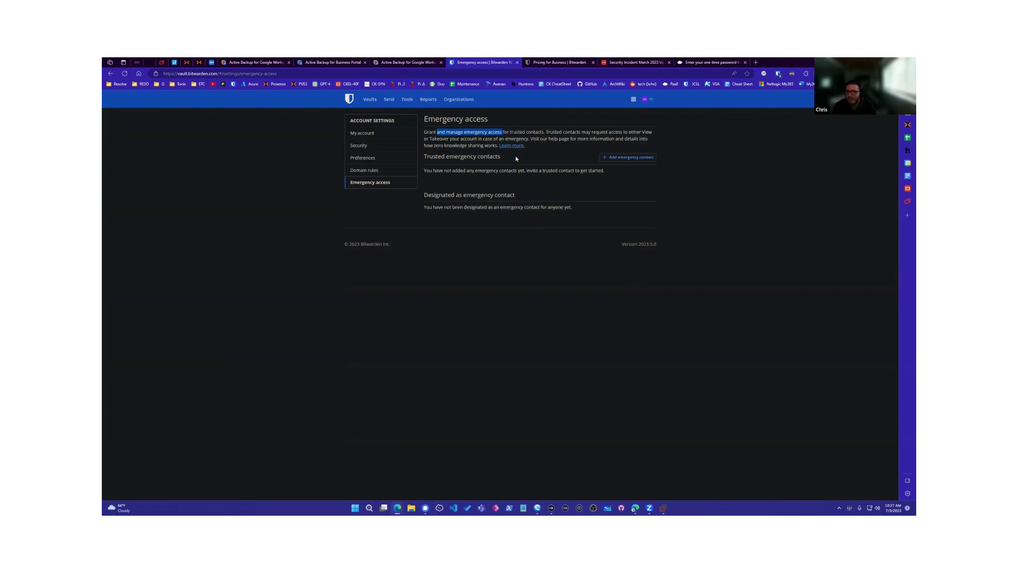
click(512, 146)
Step: Scroll into the Emergency Access article and highlight the step about accepting the invitation
scroll(502, 203, down, 3)
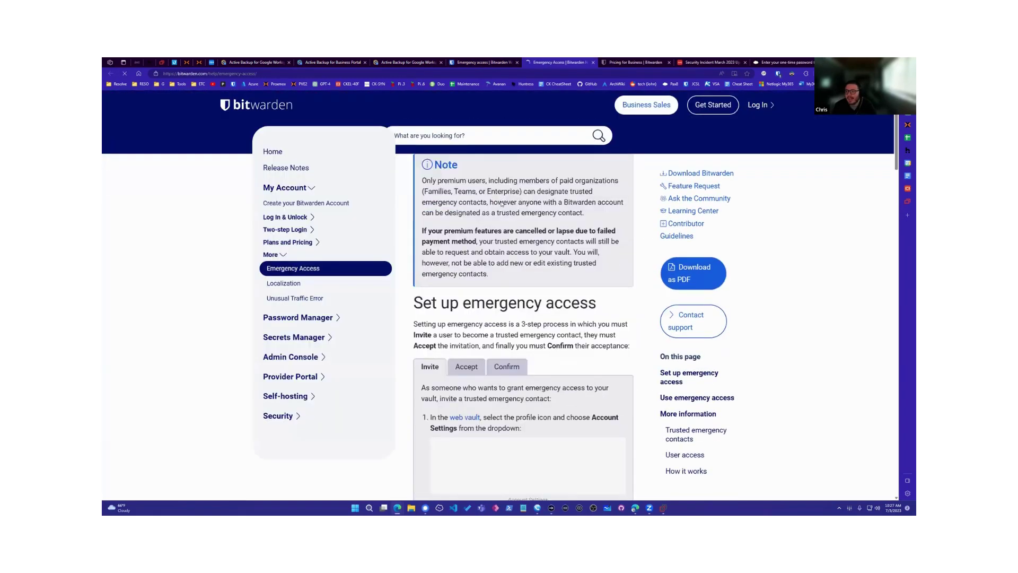
scroll(502, 204, down, 1)
scroll(477, 239, down, 1)
scroll(456, 268, up, 1)
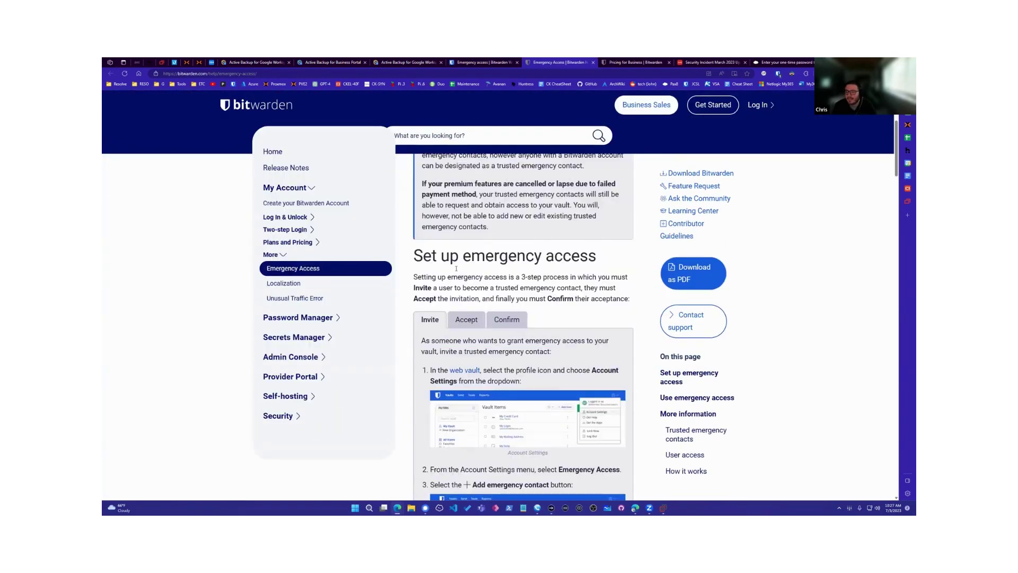
scroll(445, 217, down, 1)
drag(499, 216, 579, 227)
drag(418, 237, 617, 237)
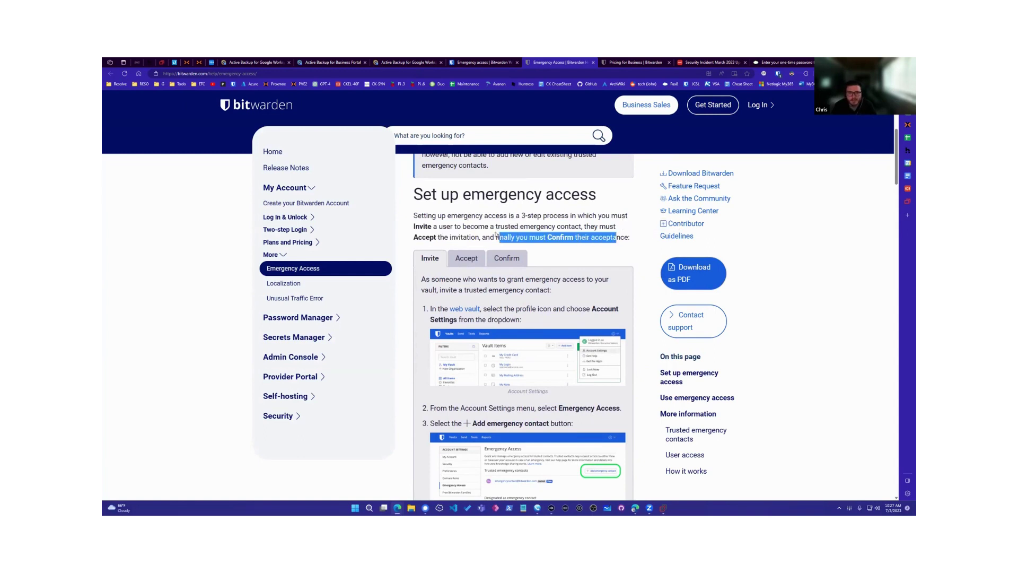
Step: Read the rest of the article to the bottom, then go back to the vault's Emergency access settings
scroll(492, 231, down, 5)
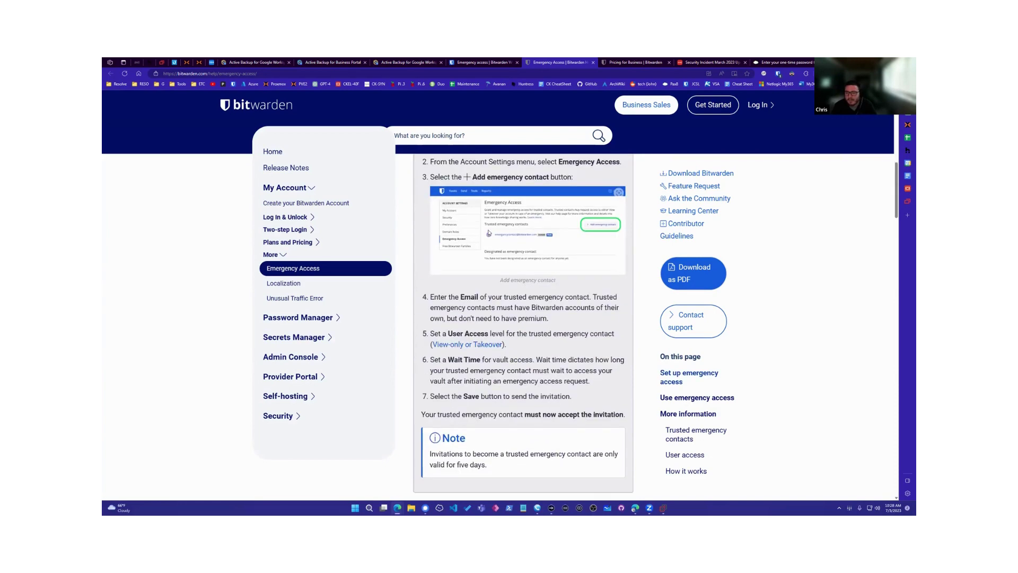
scroll(489, 232, down, 7)
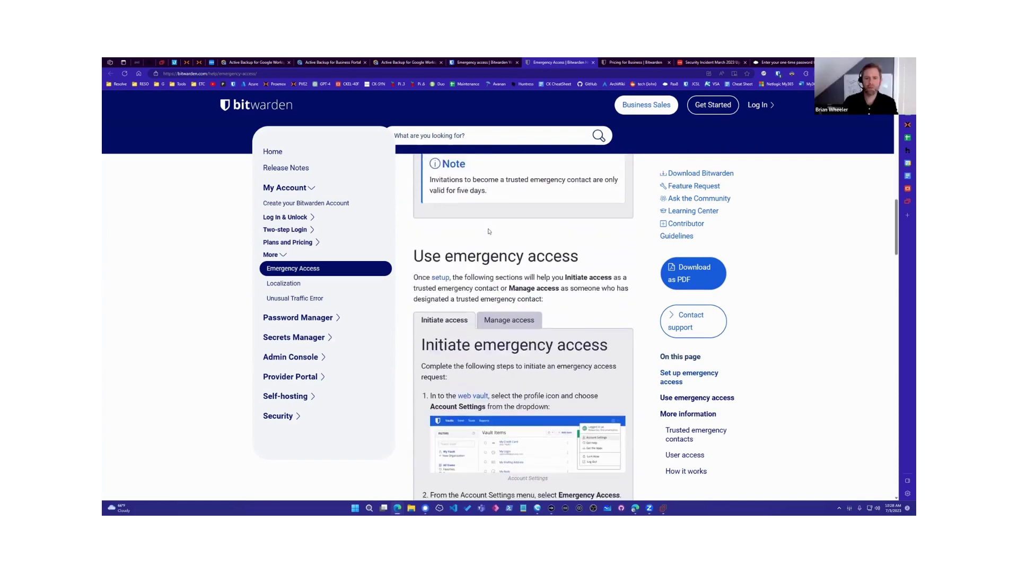
scroll(489, 231, down, 5)
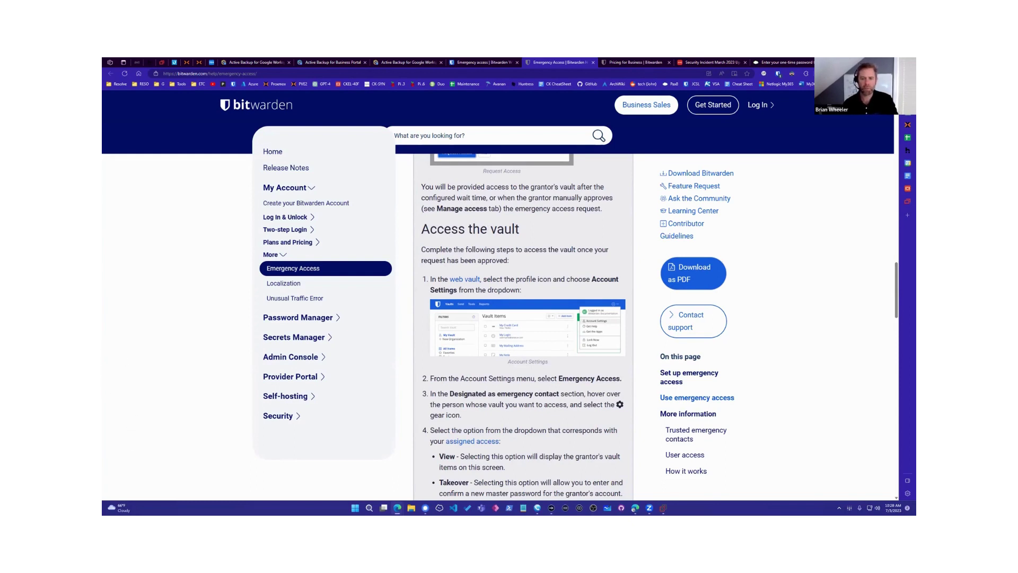
scroll(246, 377, down, 5)
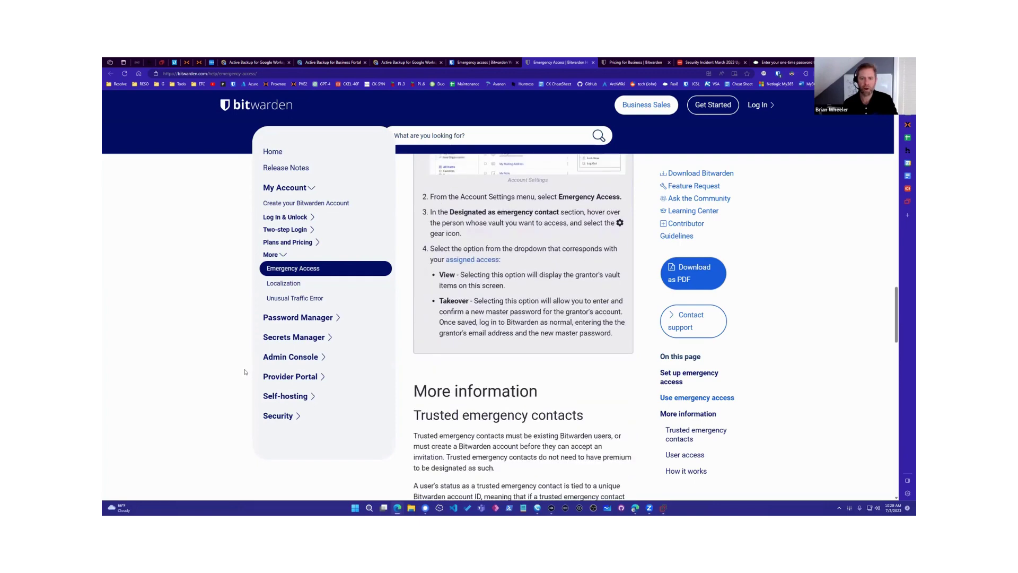
scroll(246, 371, down, 12)
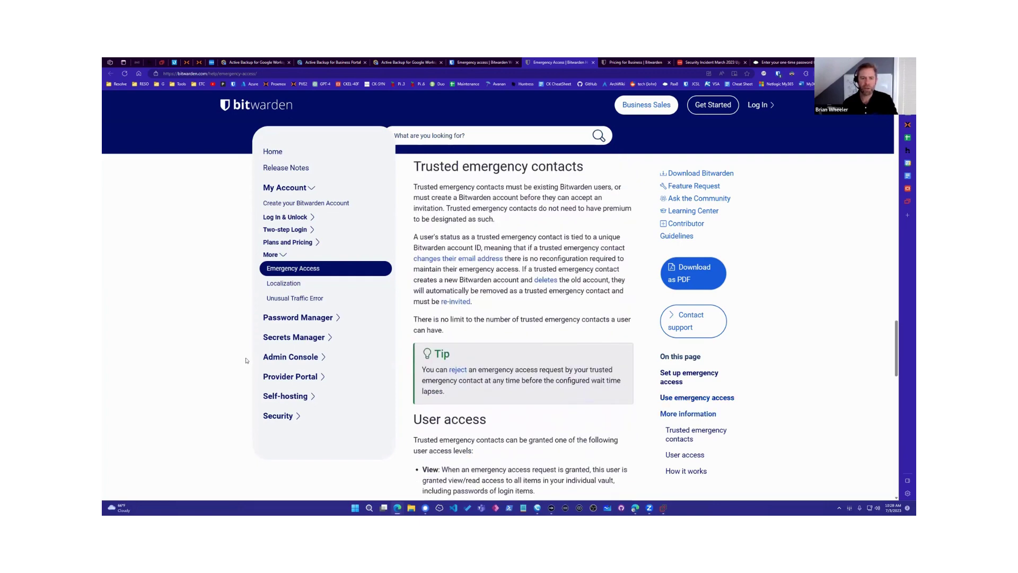
scroll(245, 360, down, 6)
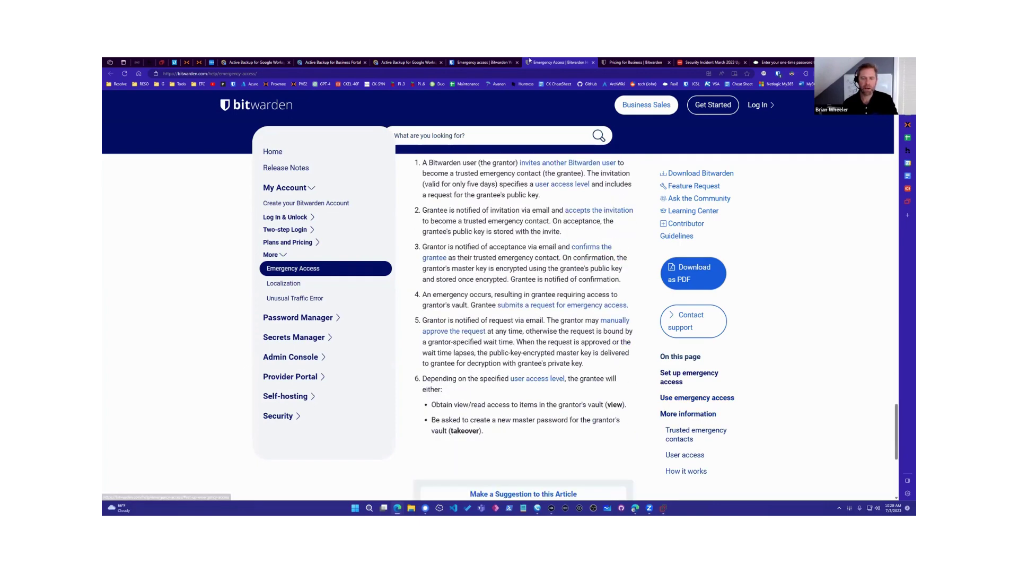
key(ctrl+shift+Tab)
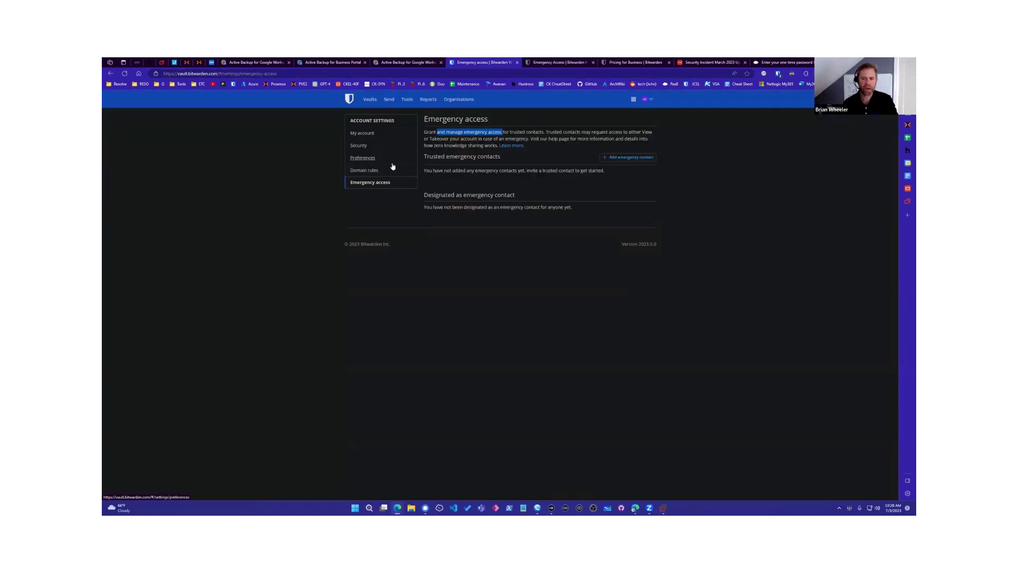